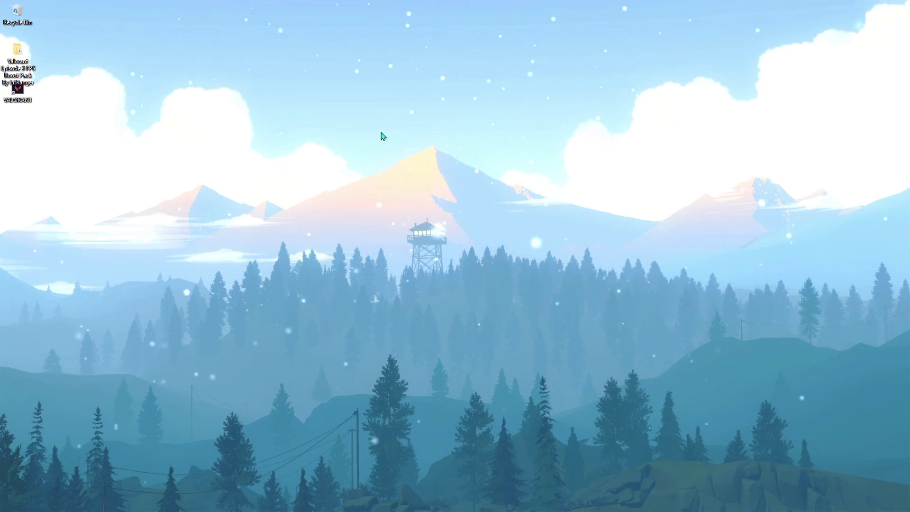
Find 'create a restore point' and create a Local Disk (C:) restore point named 'Valorant FPS'.
key("super")
type("creeate")
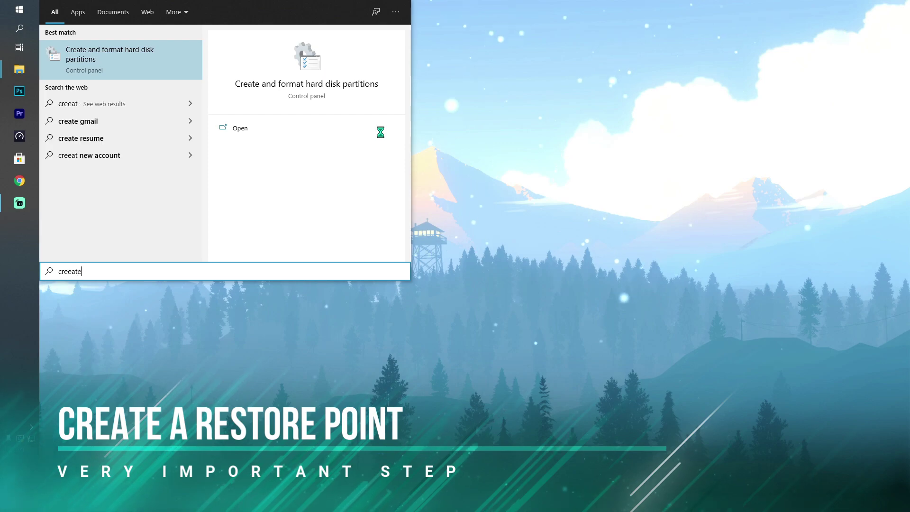
key("BackSpace")
key("BackSpace")
key("BackSpace")
key("BackSpace")
type("a")
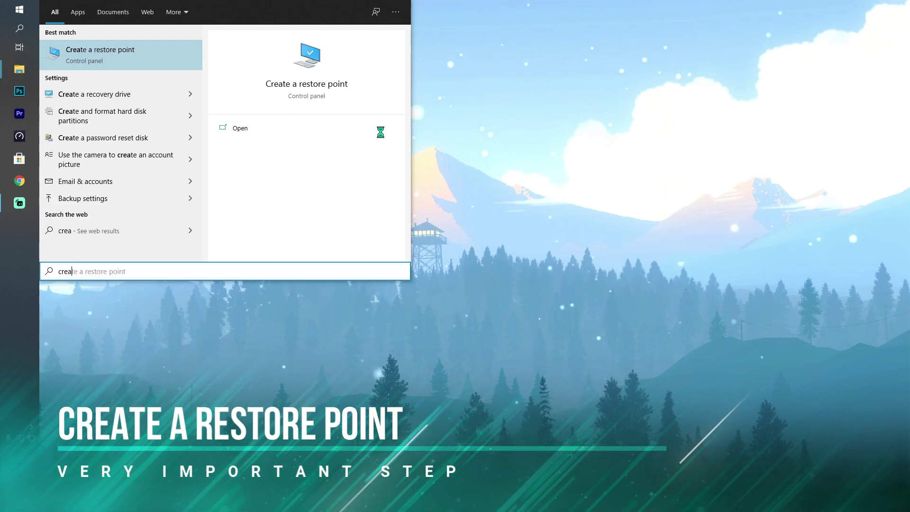
type("te")
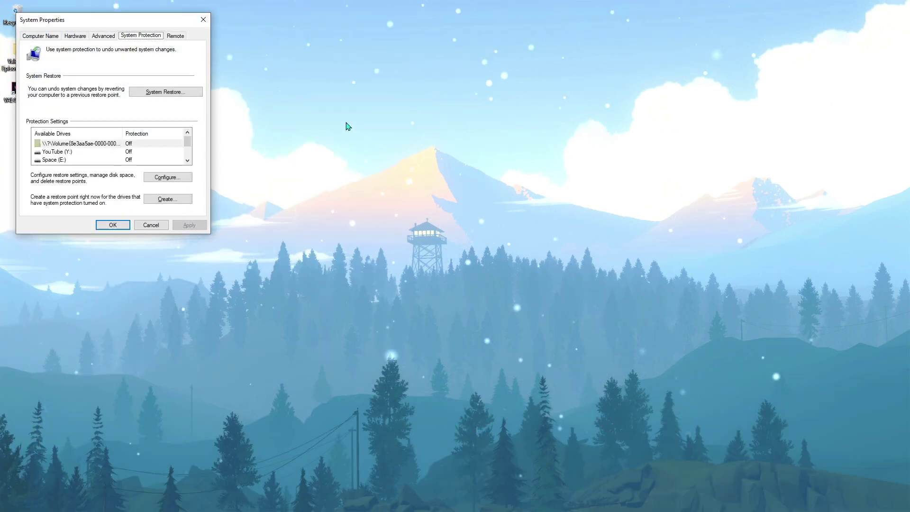
scroll(113, 146, "down", 1)
left_click(78, 152)
left_click(335, 417)
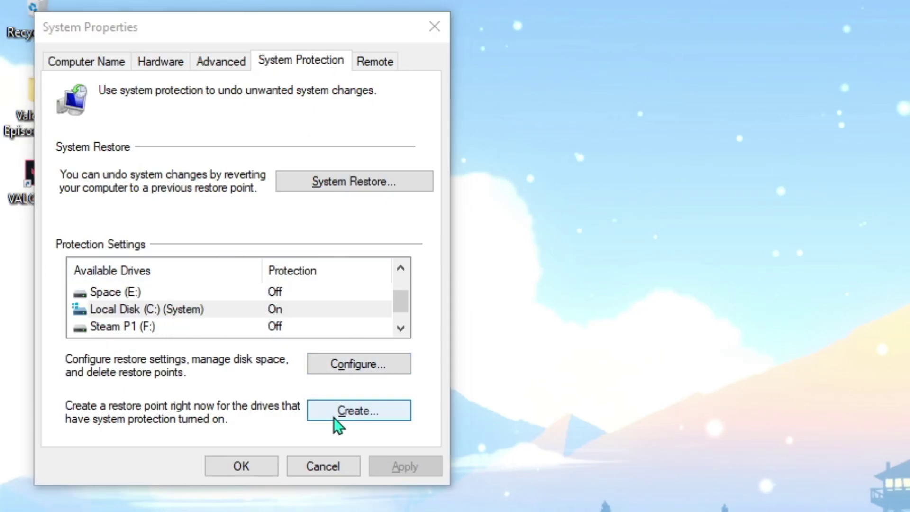
type("Valor")
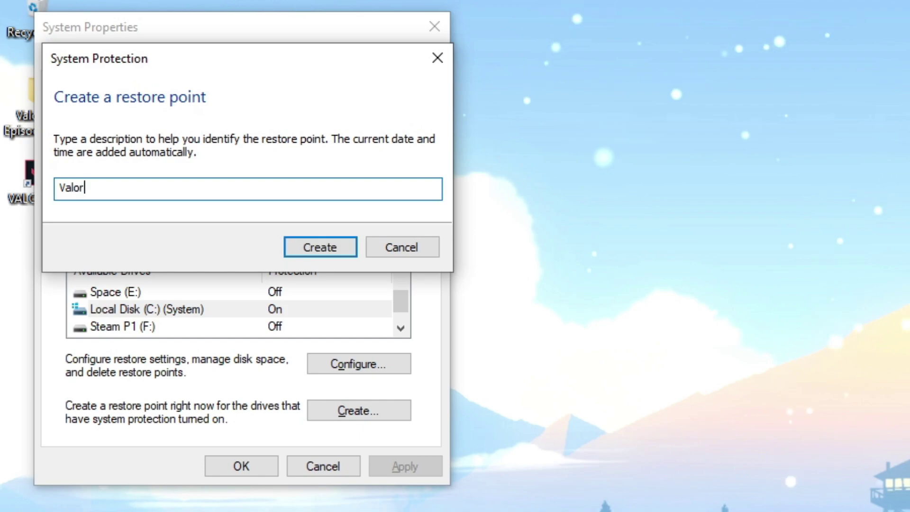
type("ant FPS")
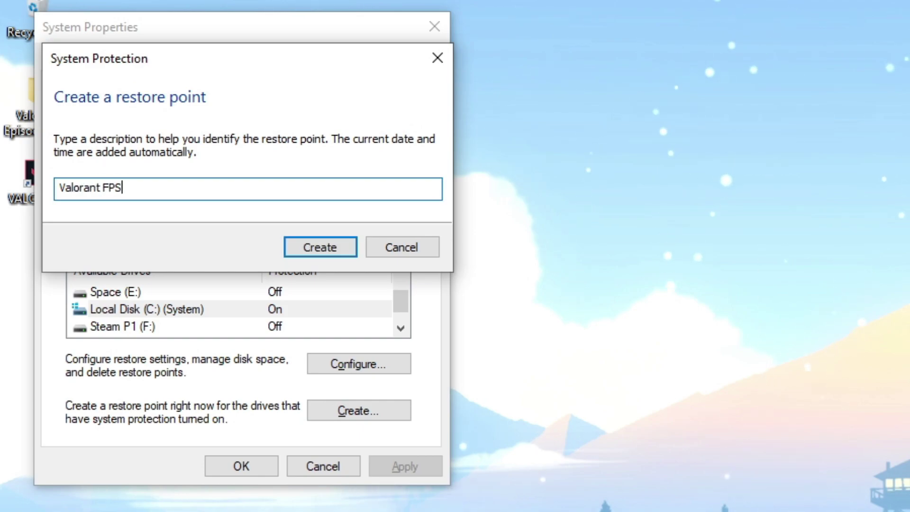
left_click(321, 241)
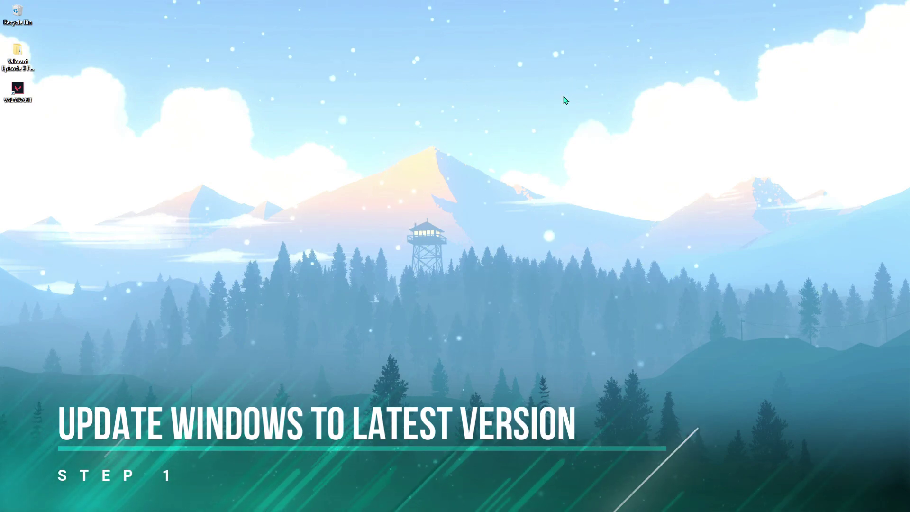
key("super")
type("set")
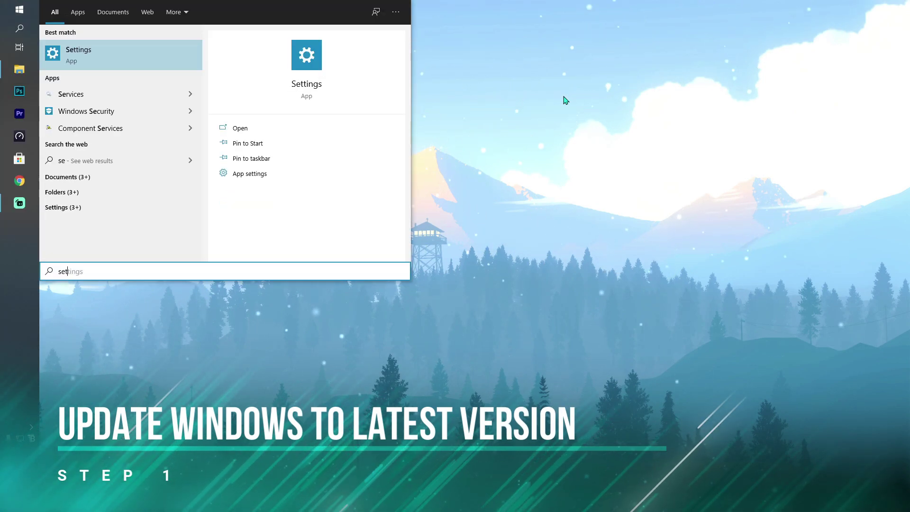
key("Return")
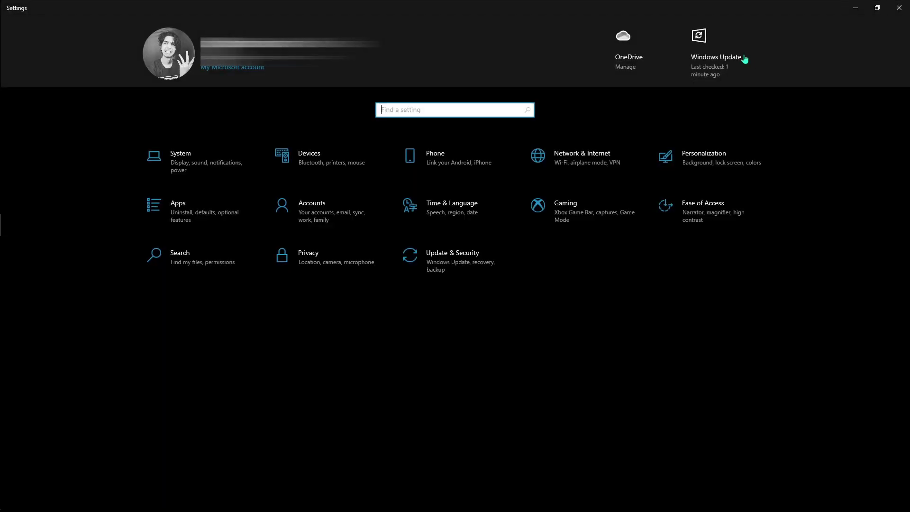
left_click(701, 39)
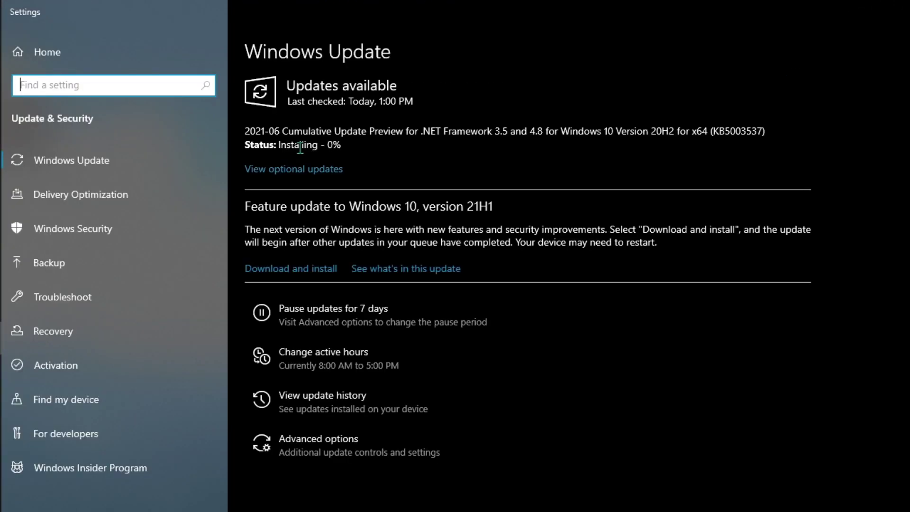
left_click(282, 171)
left_click(31, 203)
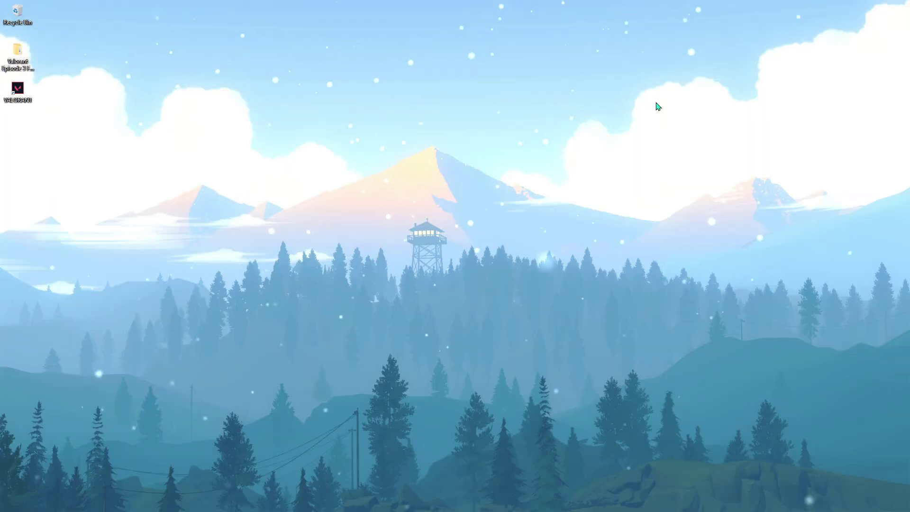
Open Power Options in Control Panel and edit the High performance plan's settings.
key("super")
type("control")
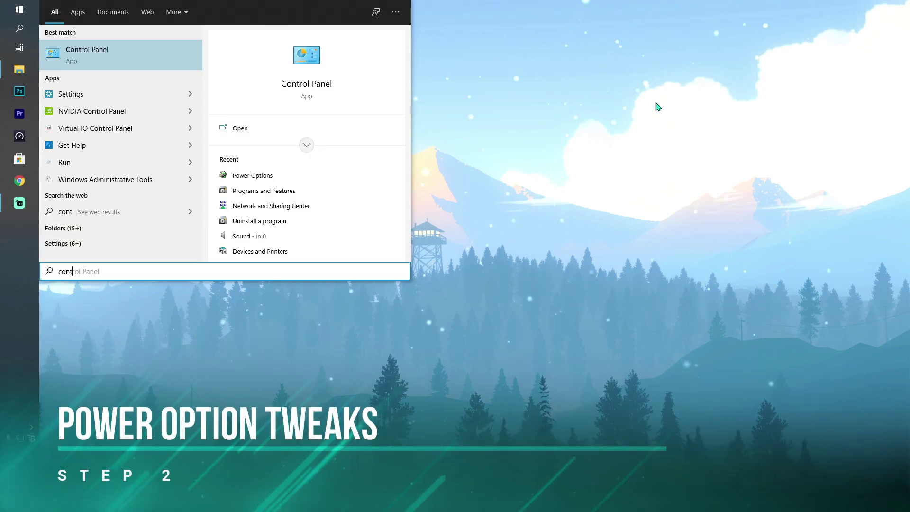
key("Escape")
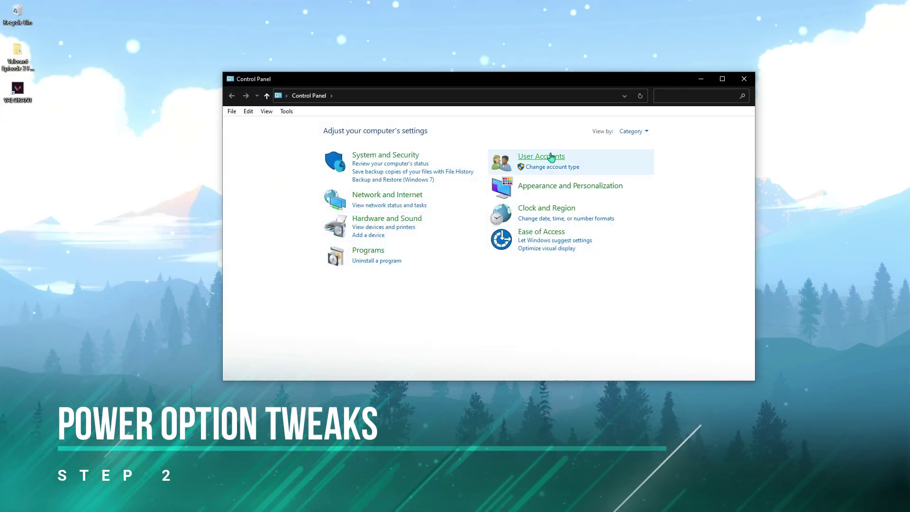
type("power")
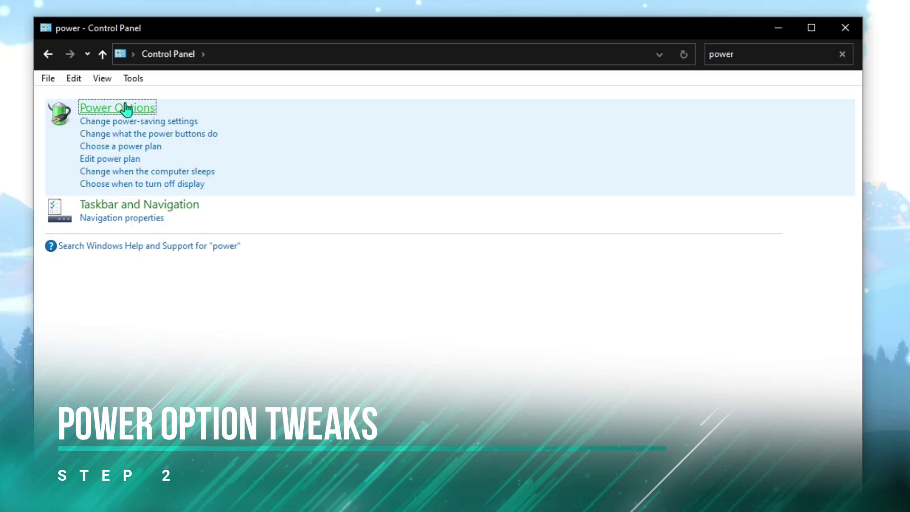
left_click(283, 132)
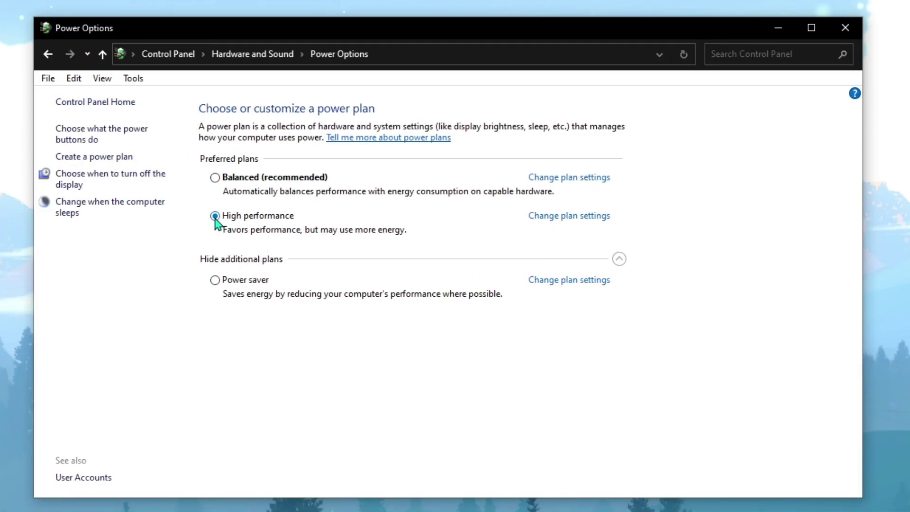
left_click(580, 217)
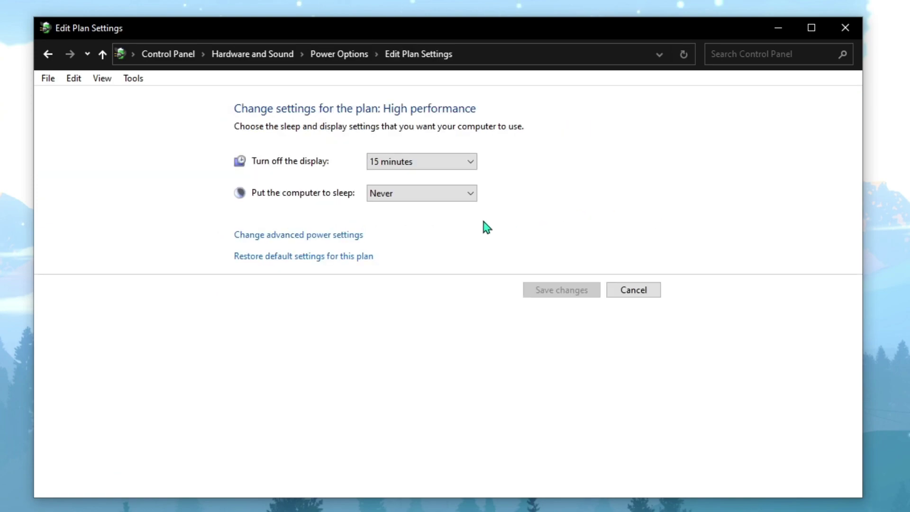
Set Wireless Adapter Power Saving Mode to Maximum Performance in the advanced power settings.
left_click(309, 237)
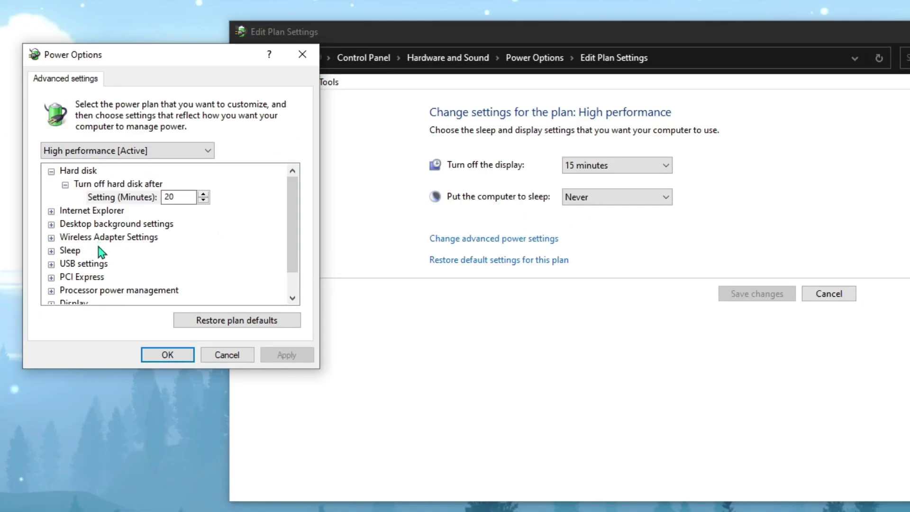
left_click(88, 238)
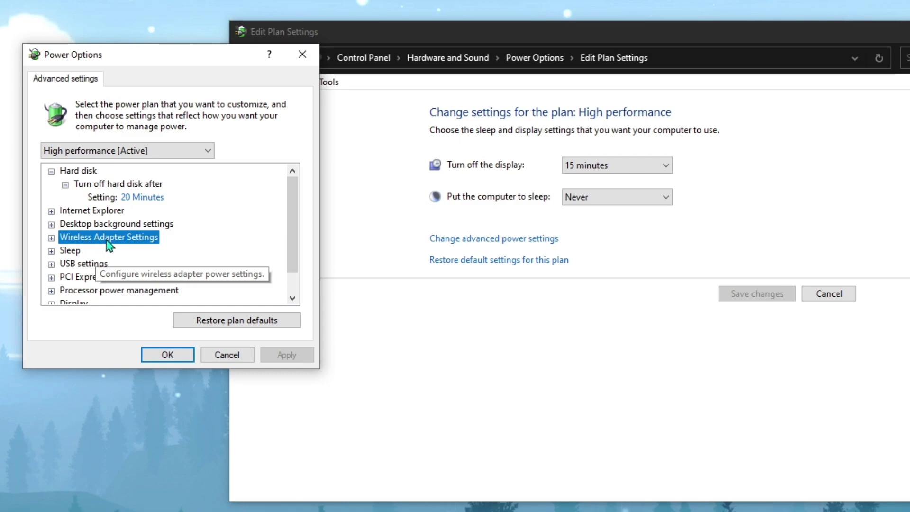
double_click(110, 242)
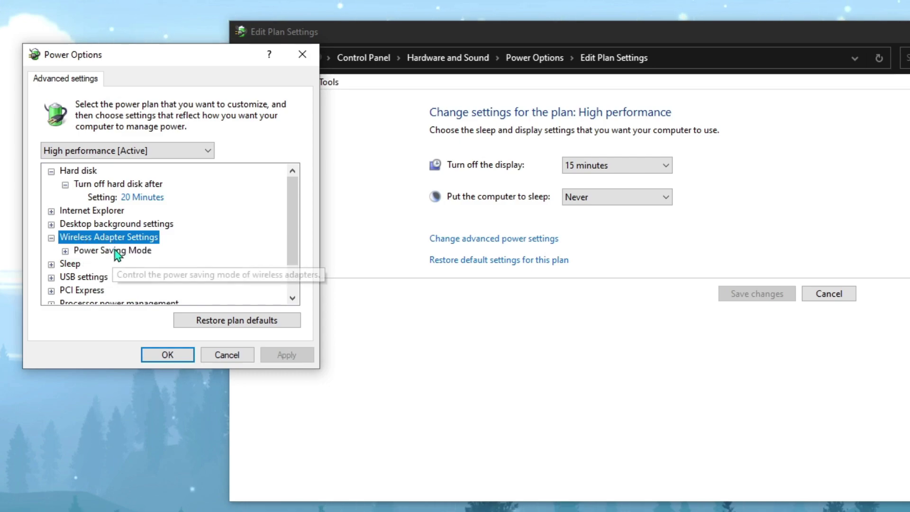
double_click(114, 250)
left_click(154, 262)
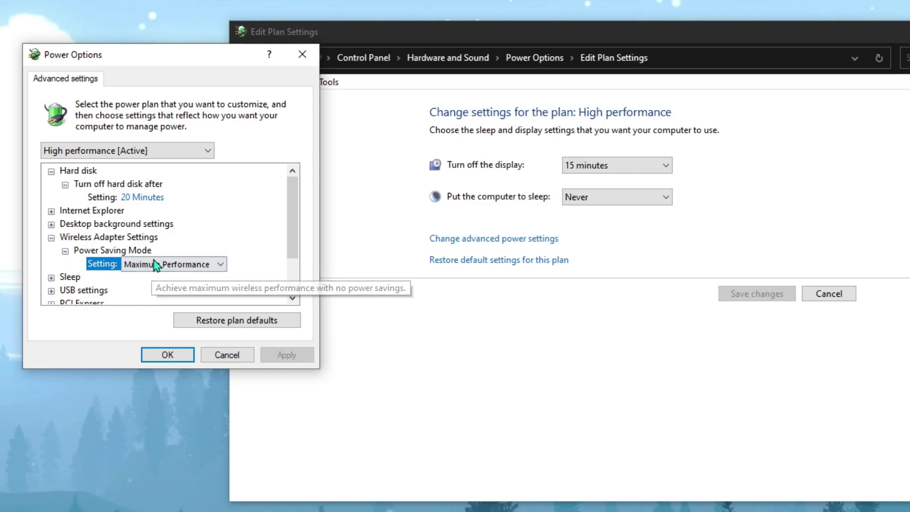
left_click(187, 265)
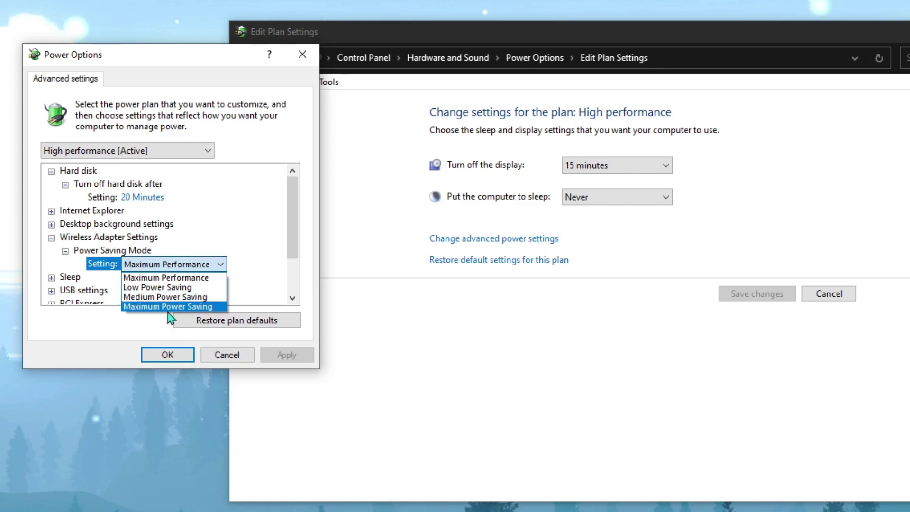
left_click(174, 278)
left_click(167, 356)
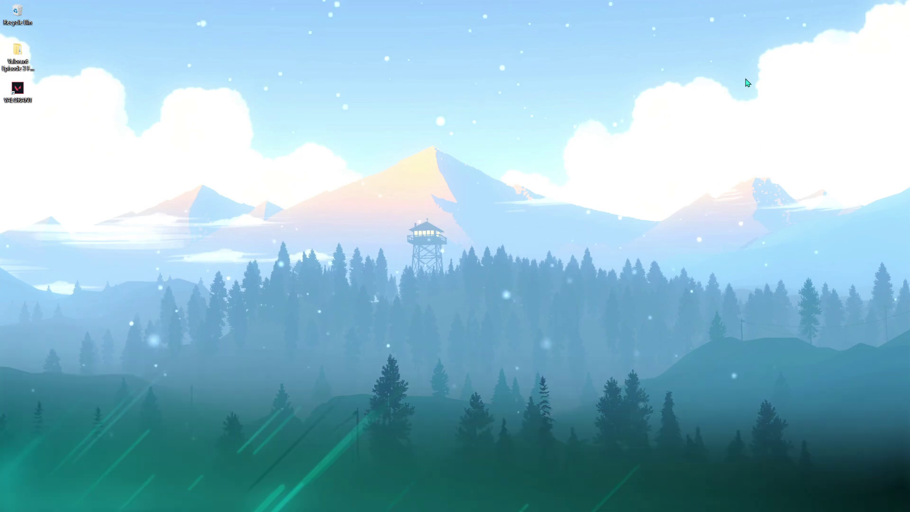
Turn on Hardware-accelerated GPU scheduling from Game Mode's Graphics settings.
key("super")
type("game mo")
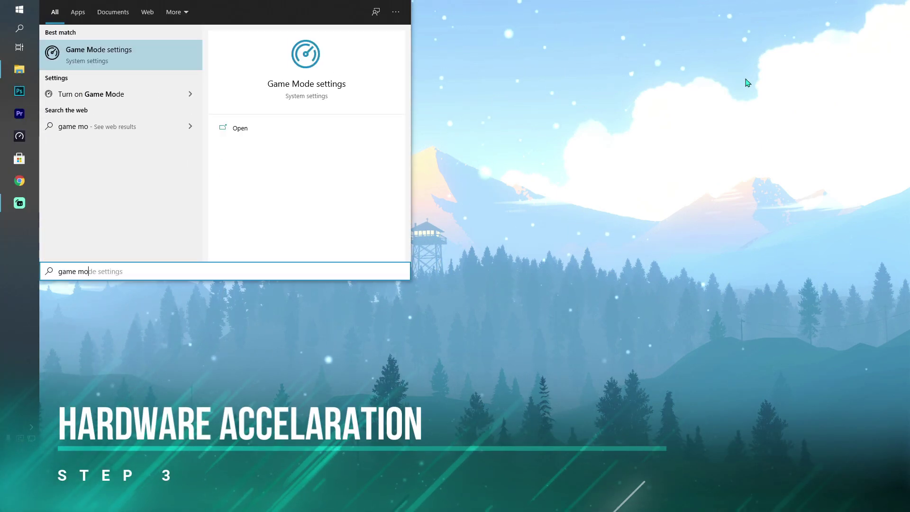
type("de")
left_click(137, 58)
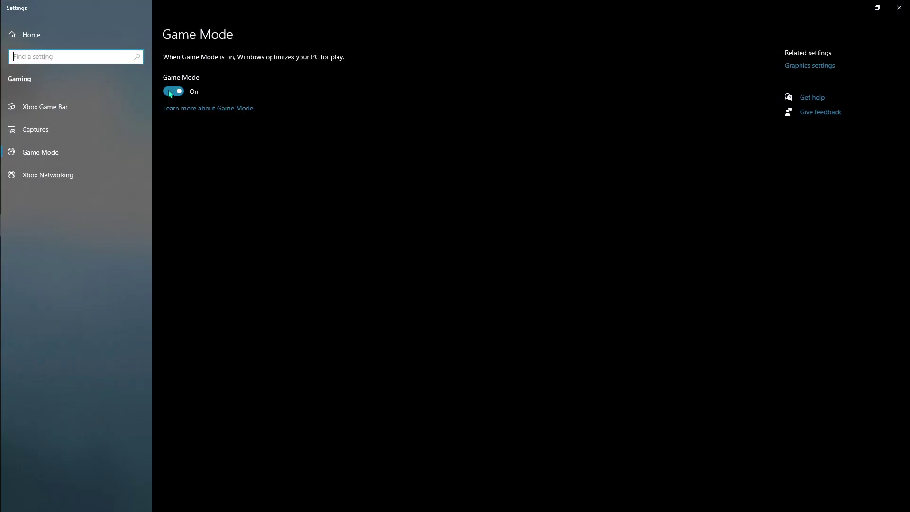
left_click(816, 68)
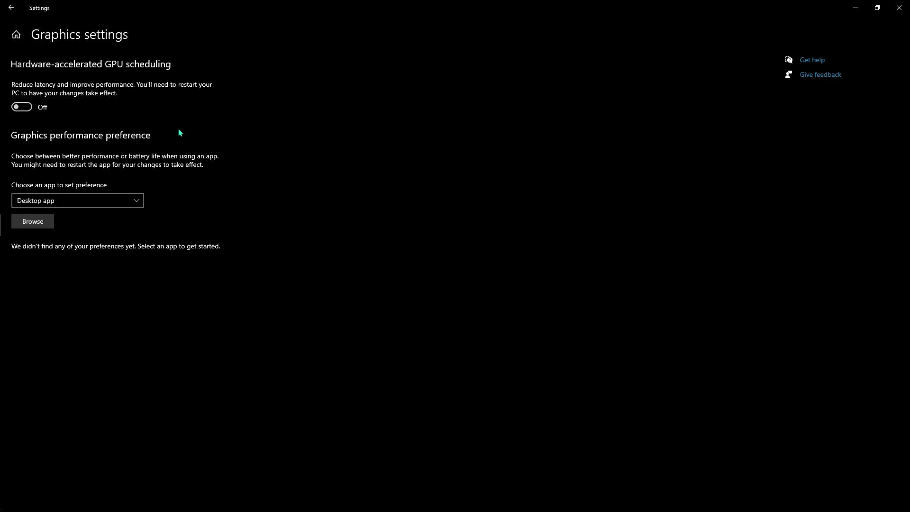
left_click(27, 111)
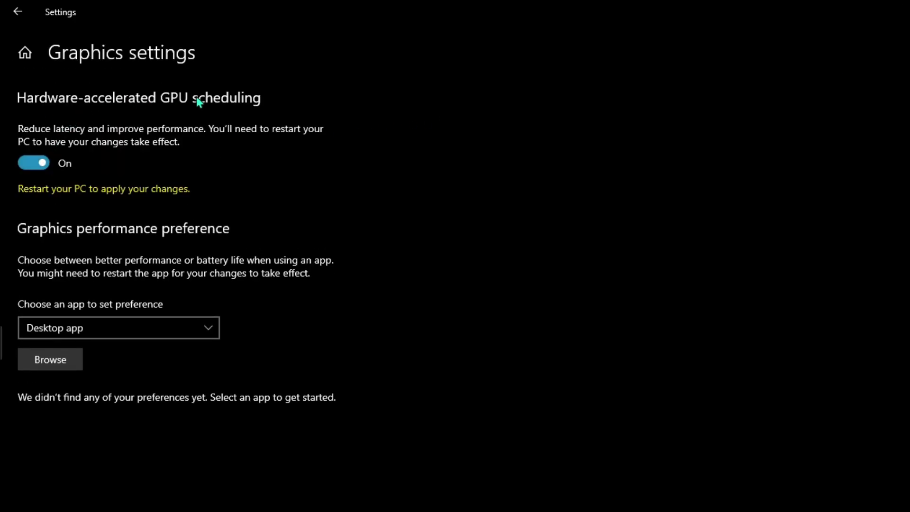
Browse for a Desktop app to the C:\Riot Games\VALORANT\live folder.
left_click(61, 328)
left_click(65, 335)
left_click(62, 365)
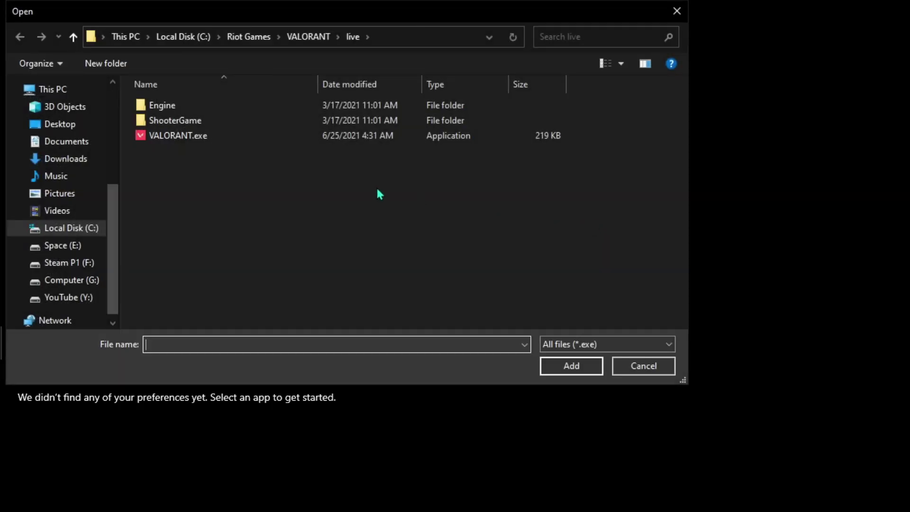
left_click(196, 138)
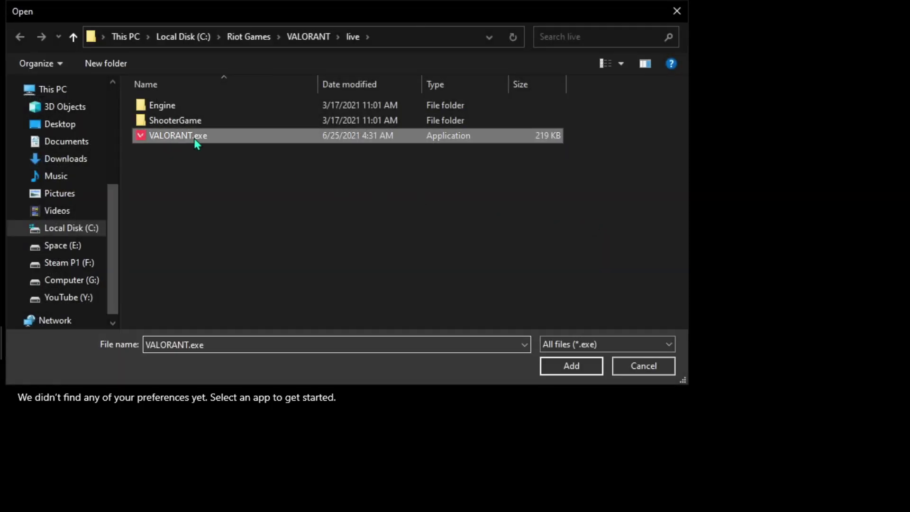
left_click(76, 230)
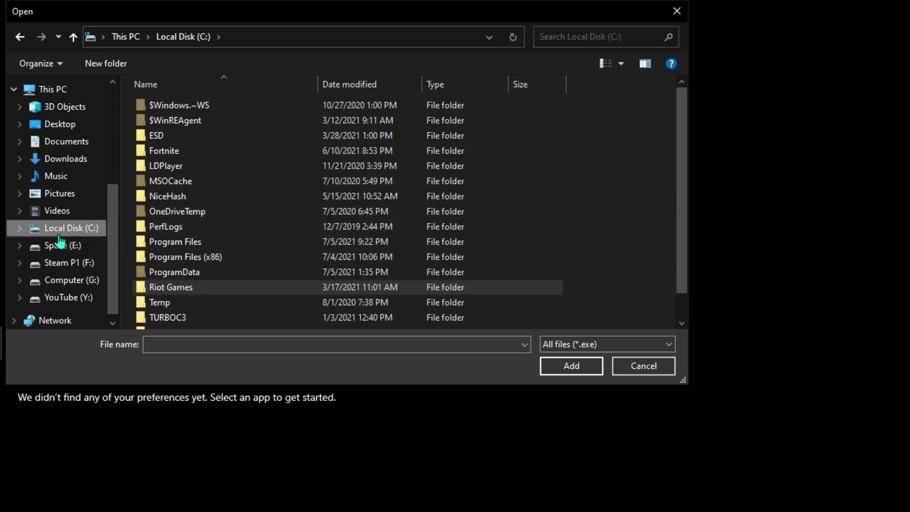
double_click(192, 287)
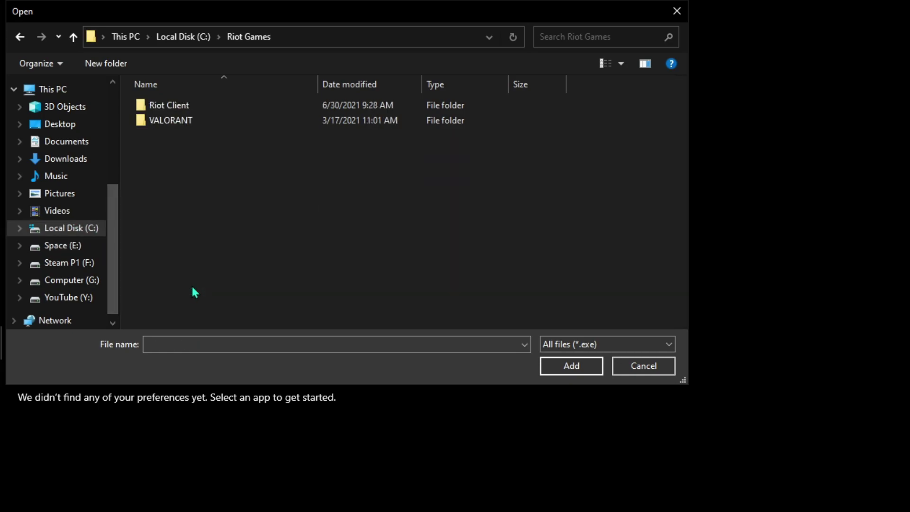
double_click(187, 120)
double_click(159, 112)
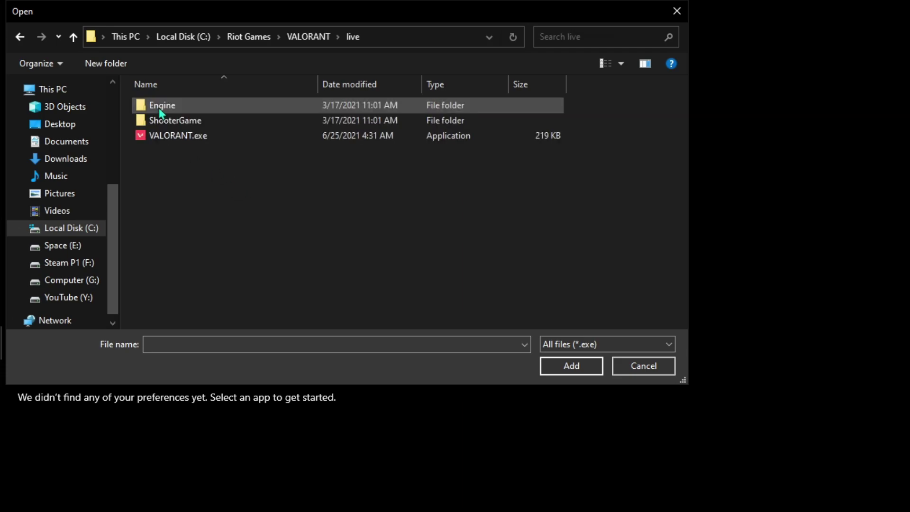
Add VALORANT.exe and save its graphics preference as High performance.
left_click(214, 136)
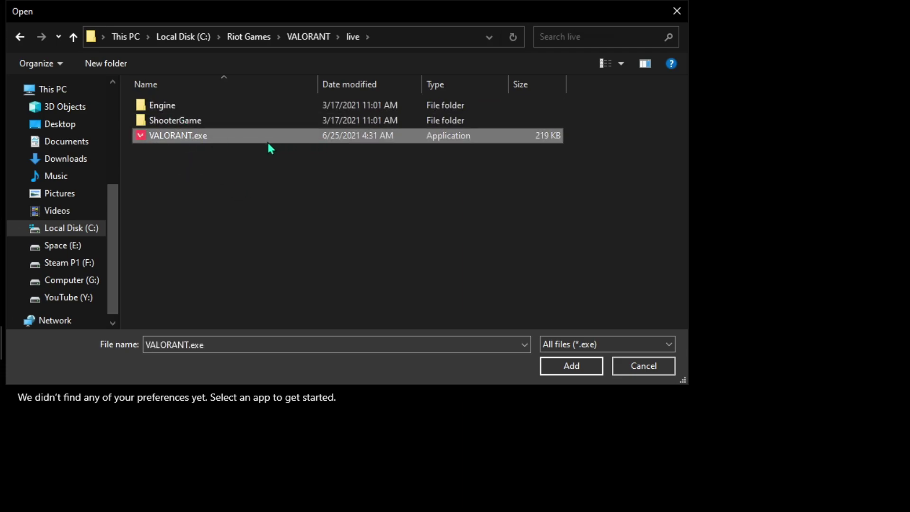
left_click(570, 364)
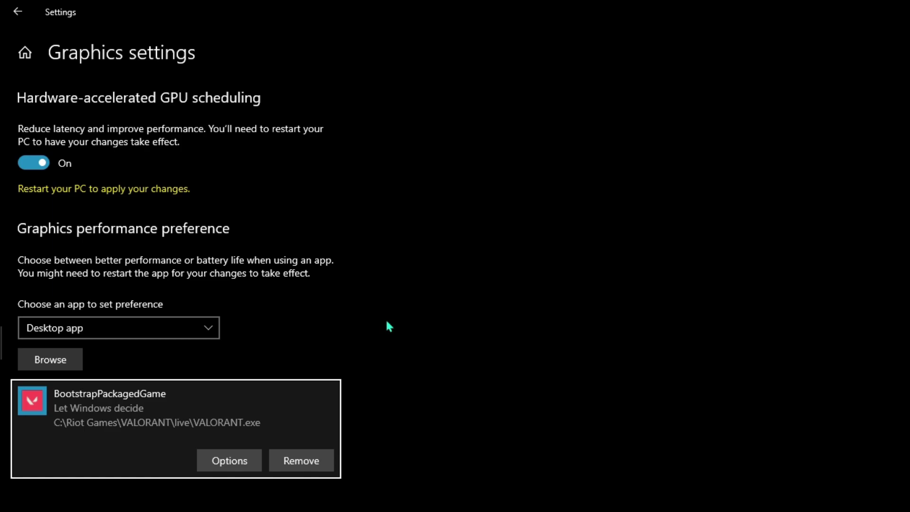
left_click(239, 458)
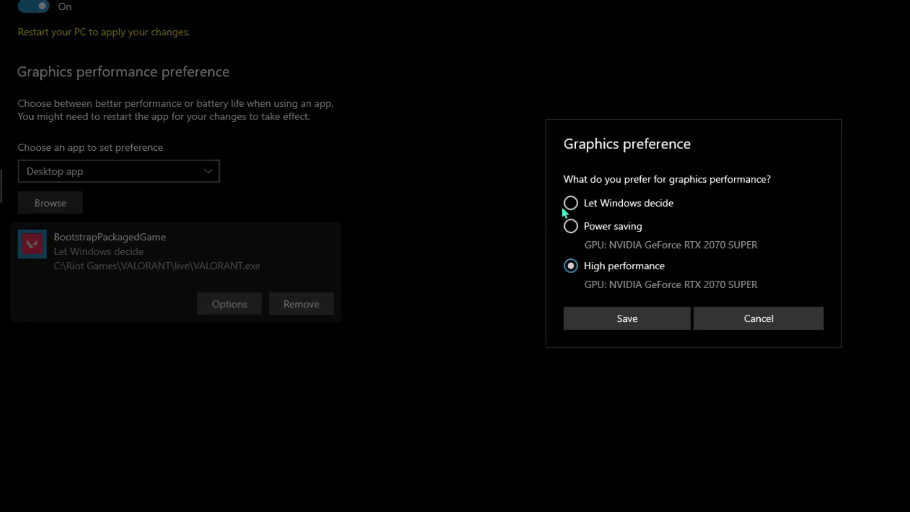
left_click(628, 319)
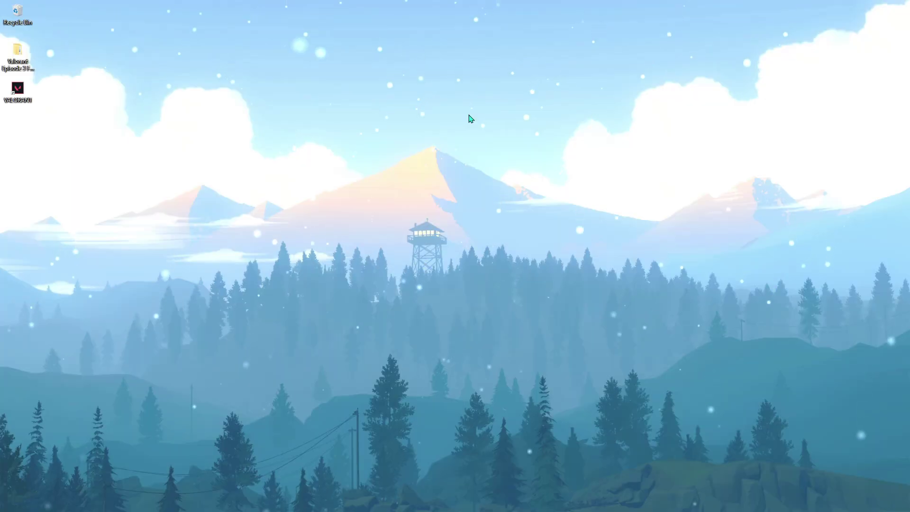
Search automatically for a newer NVIDIA GeForce RTX 2070 SUPER driver in Device Manager.
key("super")
type("device")
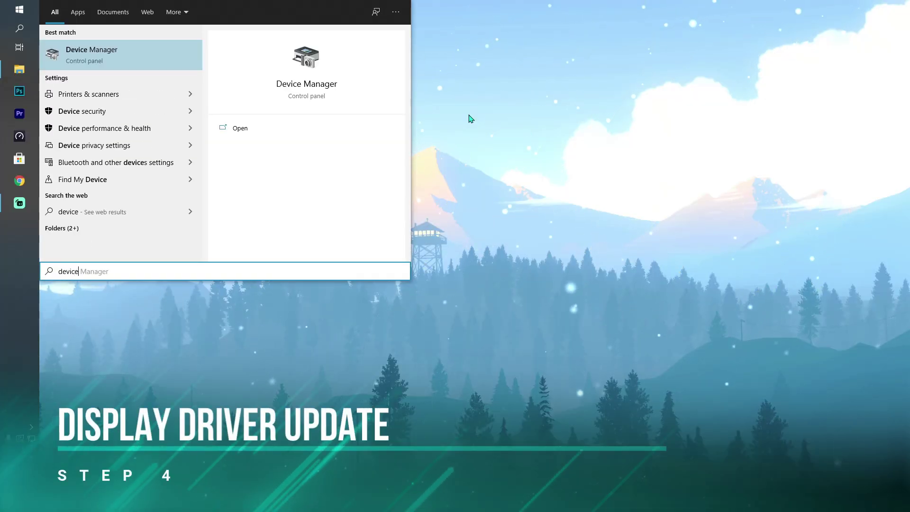
key("Return")
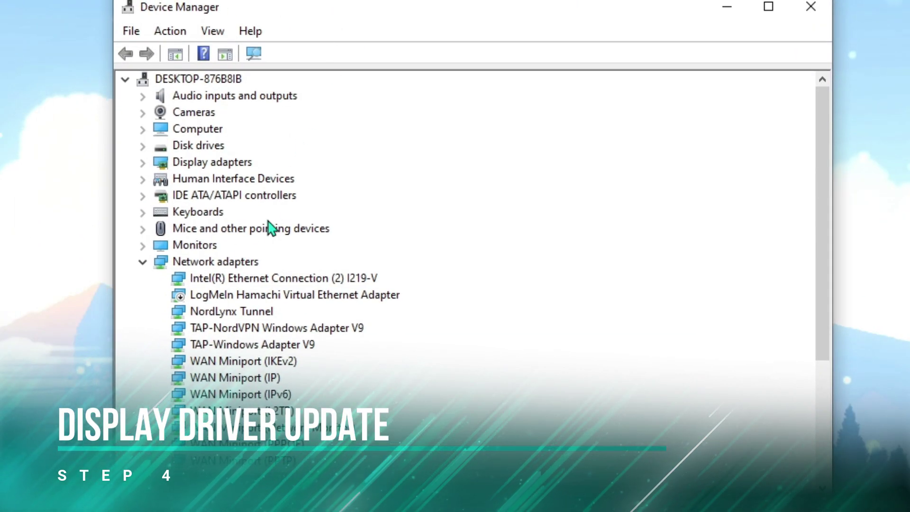
left_click(142, 163)
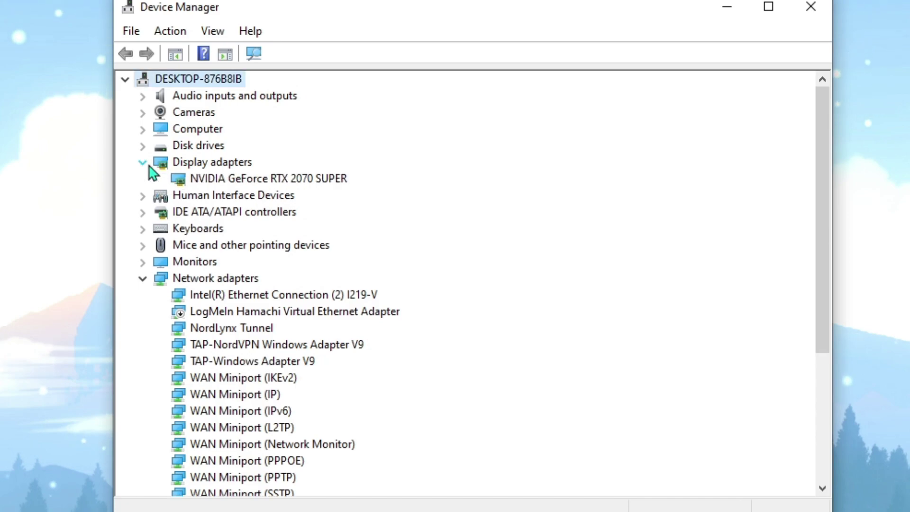
left_click(277, 179)
right_click(285, 184)
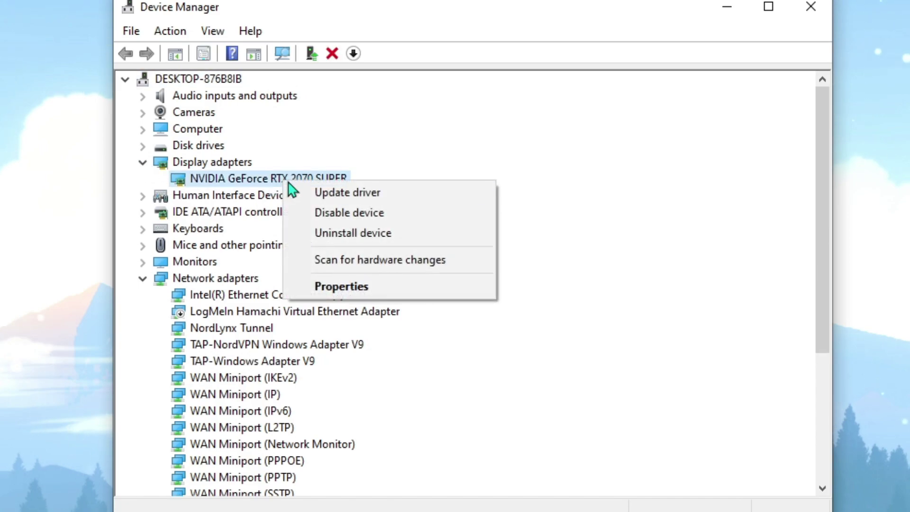
left_click(311, 194)
left_click(334, 218)
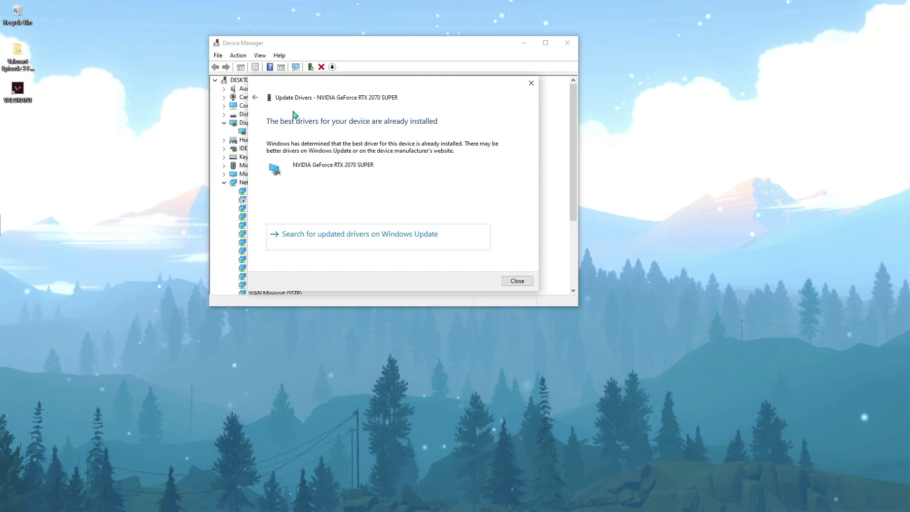
left_click(518, 280)
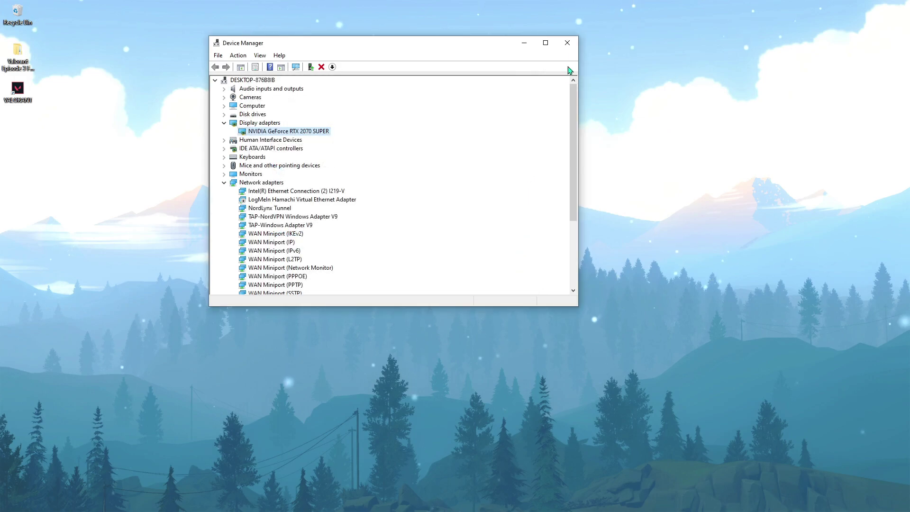
Close Device Manager and switch 'Let apps run in the background' off for all apps.
key("alt+F4")
key("super")
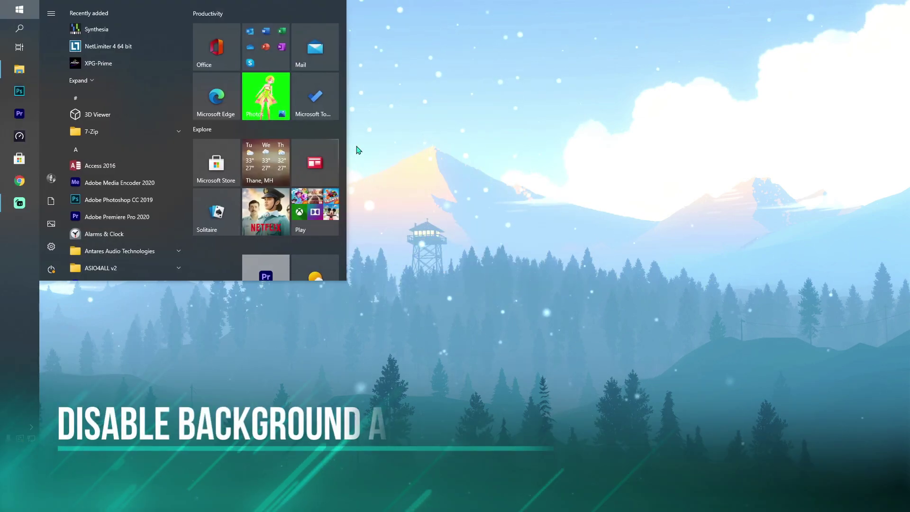
type("back")
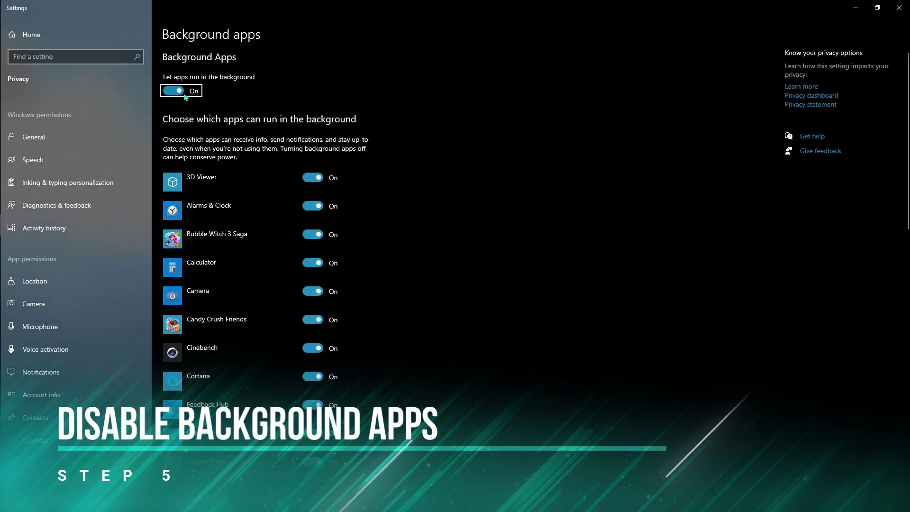
left_click(184, 95)
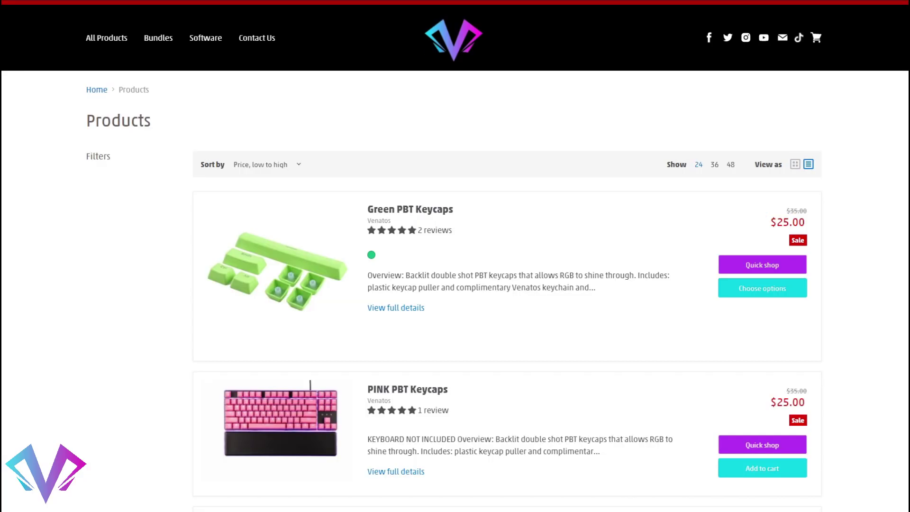
Enter and apply the discount code BAREFOX on the checkout page.
scroll(506, 256, "down", 15)
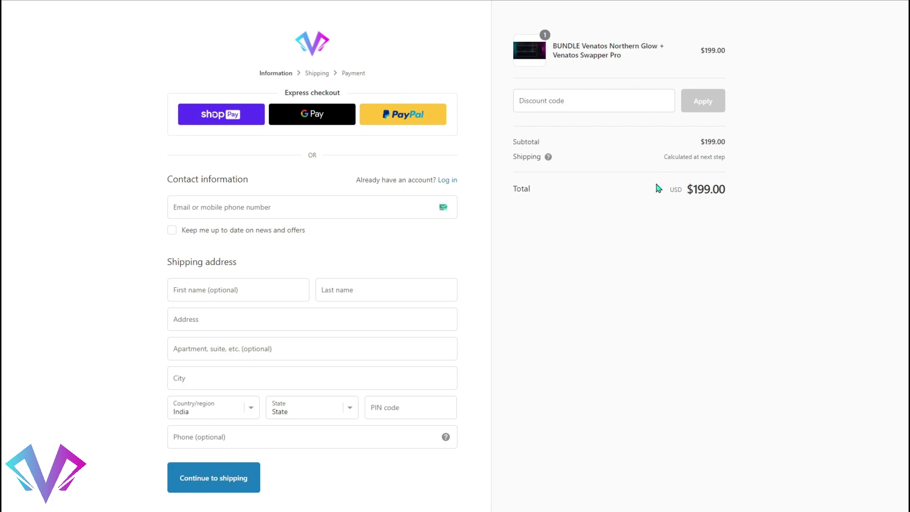
left_click(564, 98)
type("BAREFOX")
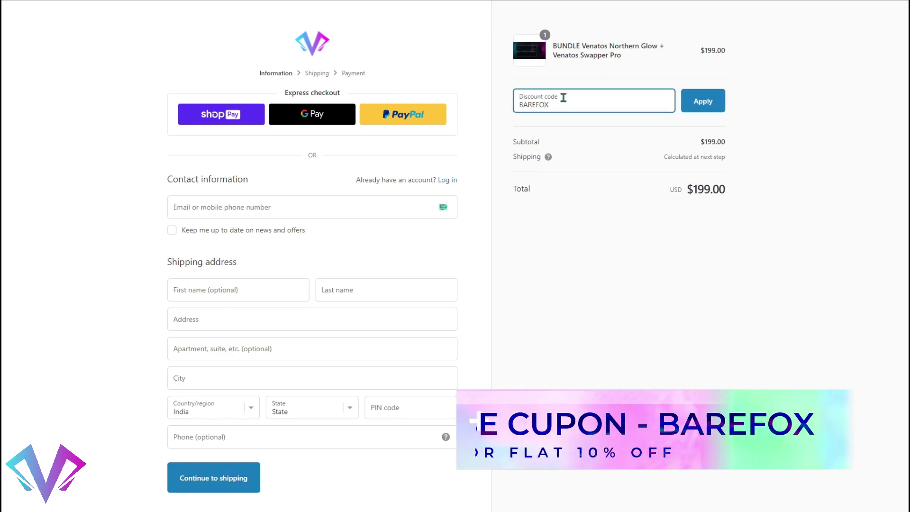
left_click(703, 101)
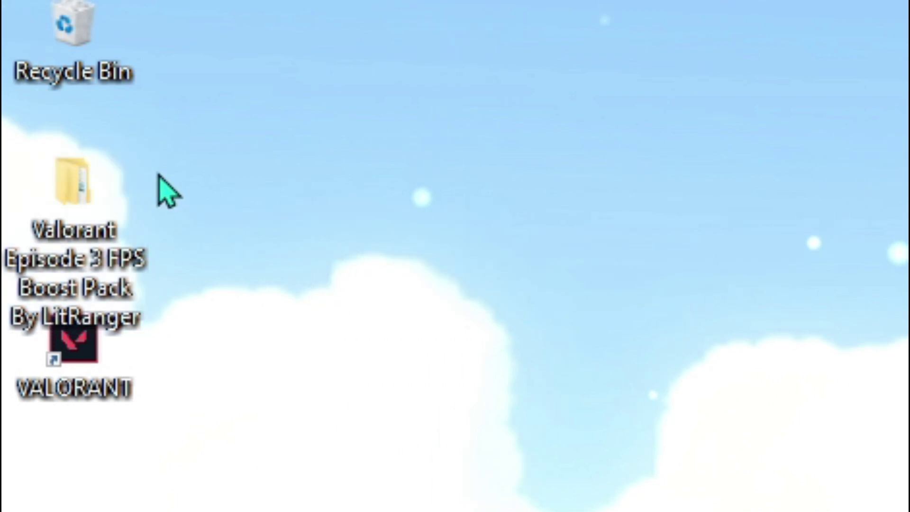
Open the boost pack's 1 - Registry Optimizations folder and merge Disable GpuEnergyDriver.reg.
double_click(84, 175)
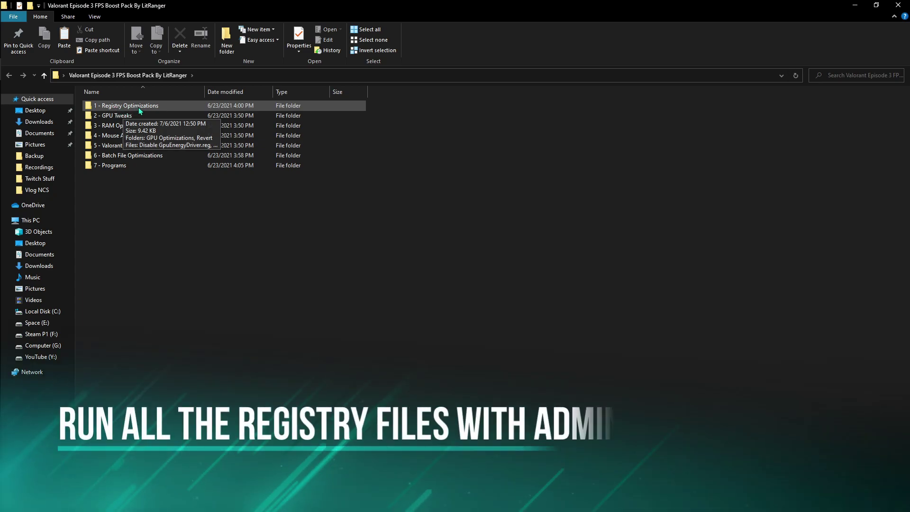
double_click(139, 107)
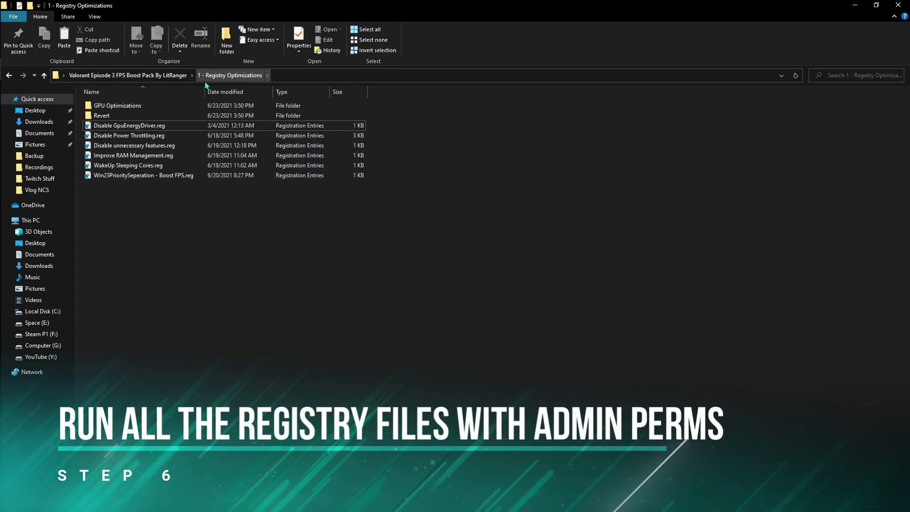
double_click(127, 126)
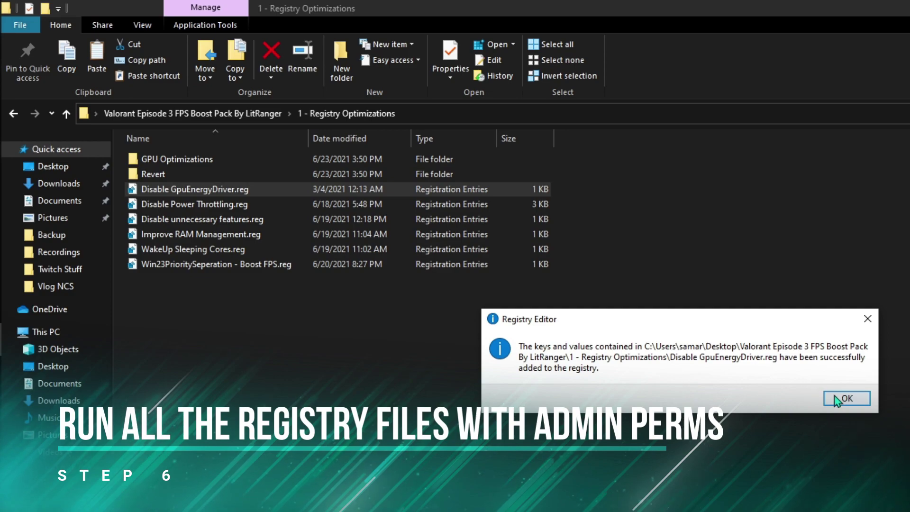
left_click(846, 398)
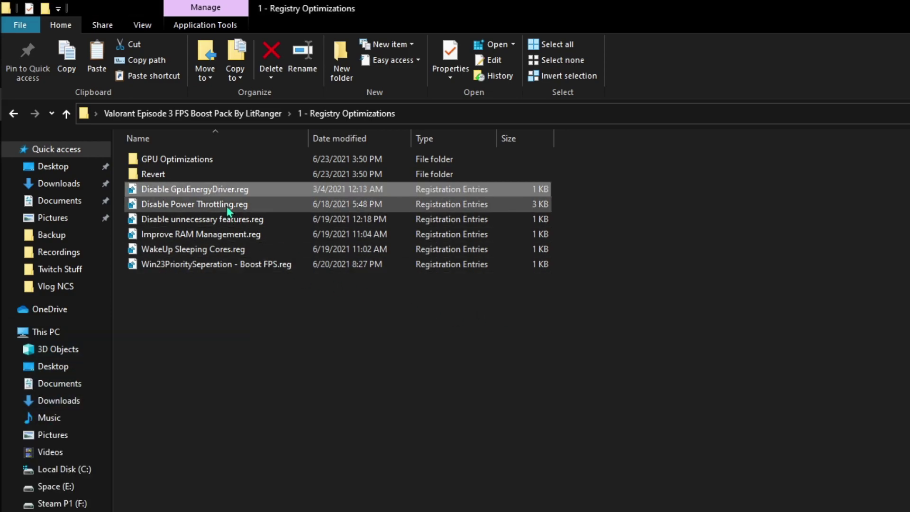
Select all six .reg files and open the Revert subfolder.
left_click_drag(207, 303, 204, 252)
left_click_drag(263, 323, 263, 243)
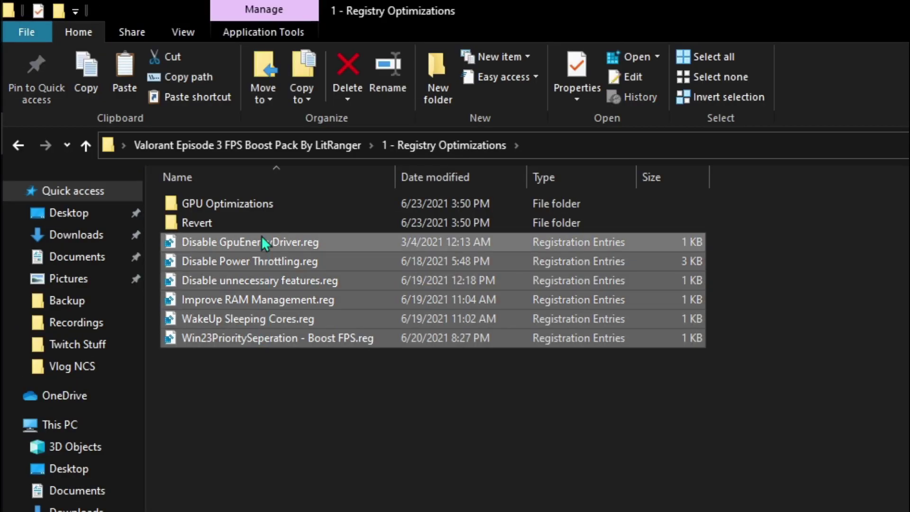
double_click(221, 222)
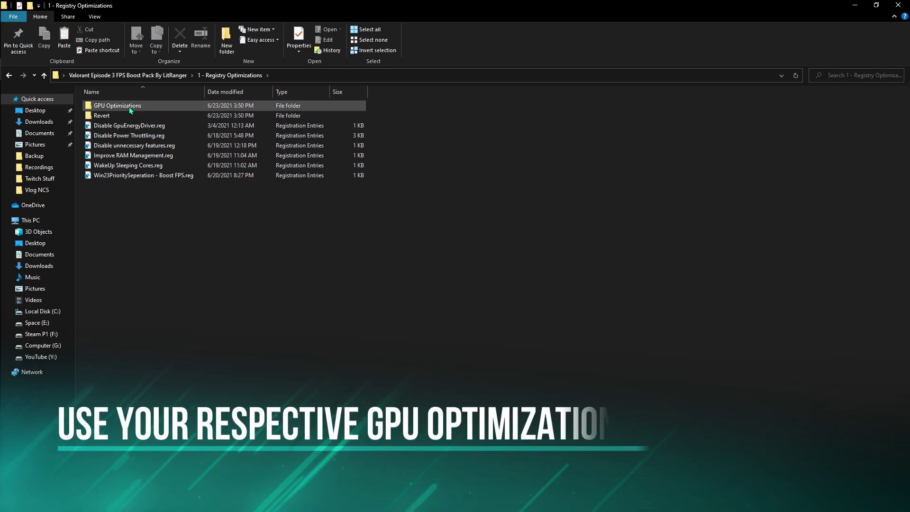
In GPU Optimizations, select Optimize Nvidia Drivers.reg and Unhide SILK Smoothness.reg.
double_click(129, 106)
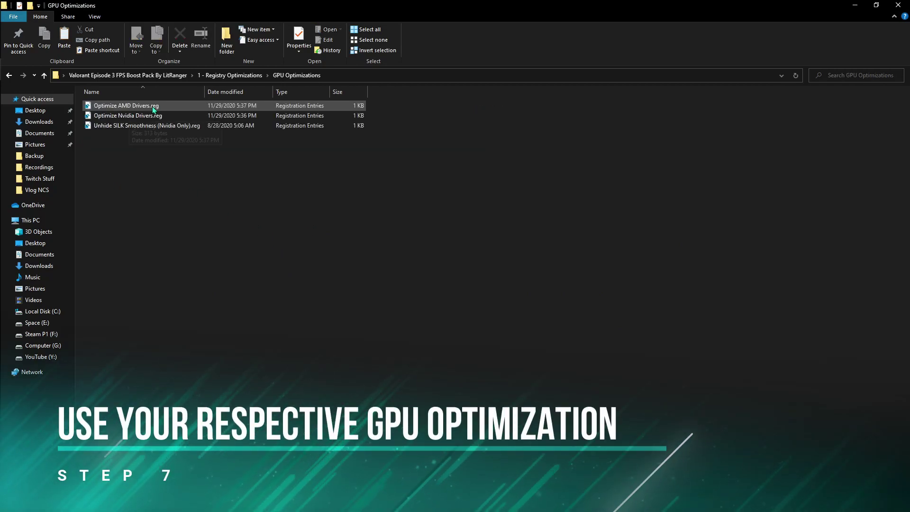
left_click(142, 106)
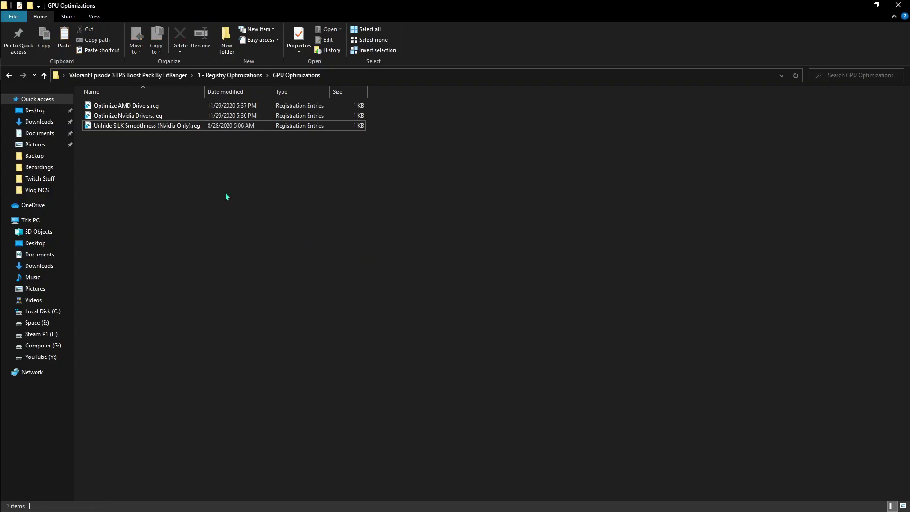
left_click_drag(354, 149, 300, 117)
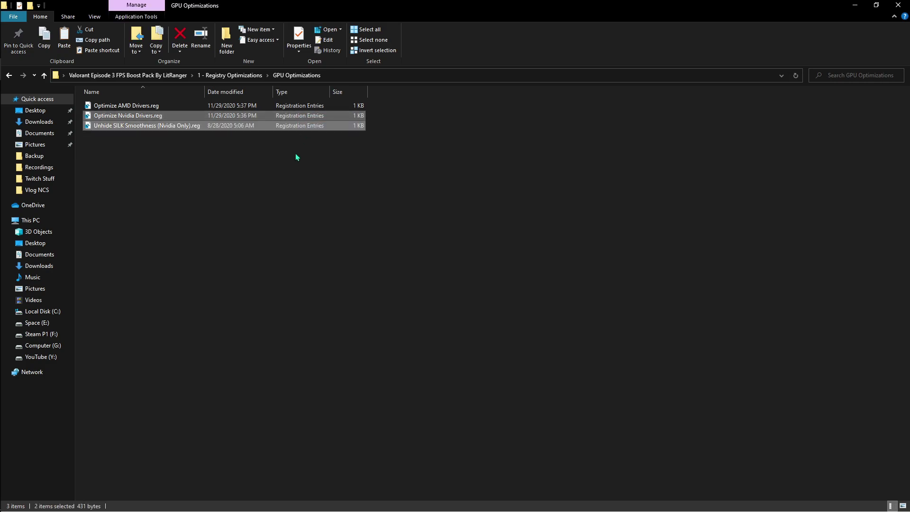
left_click_drag(221, 145, 161, 125)
Go to 2 - GPU Tweaks > Interrupt Affinity Policy Tool and select an IntPolicy program.
left_click(165, 73)
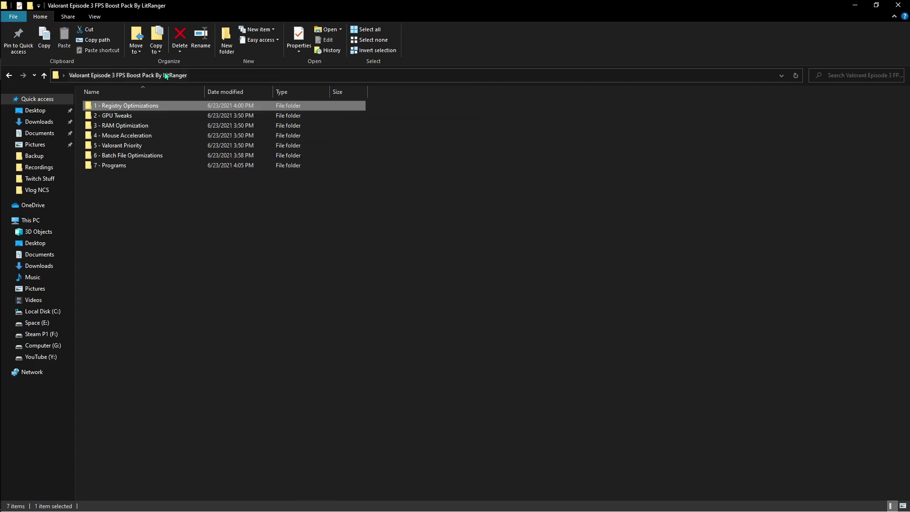
double_click(127, 115)
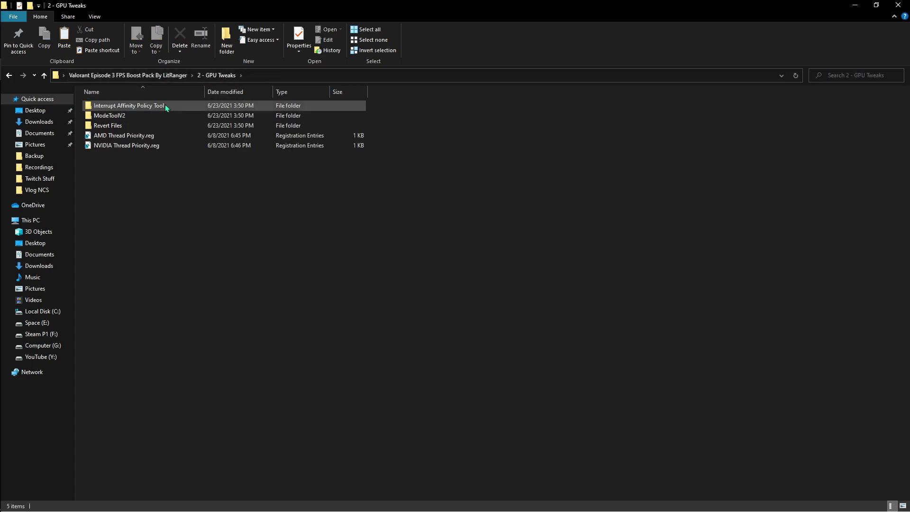
double_click(122, 108)
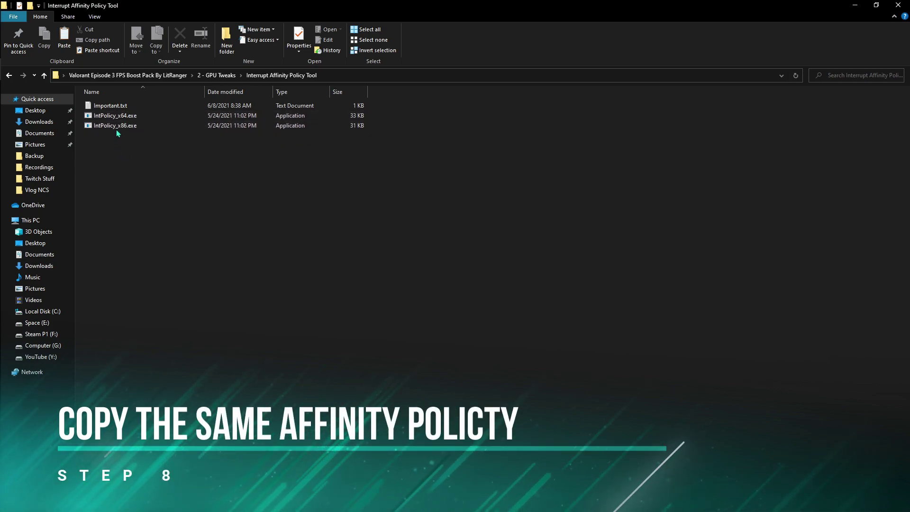
left_click(109, 119)
left_click(158, 127)
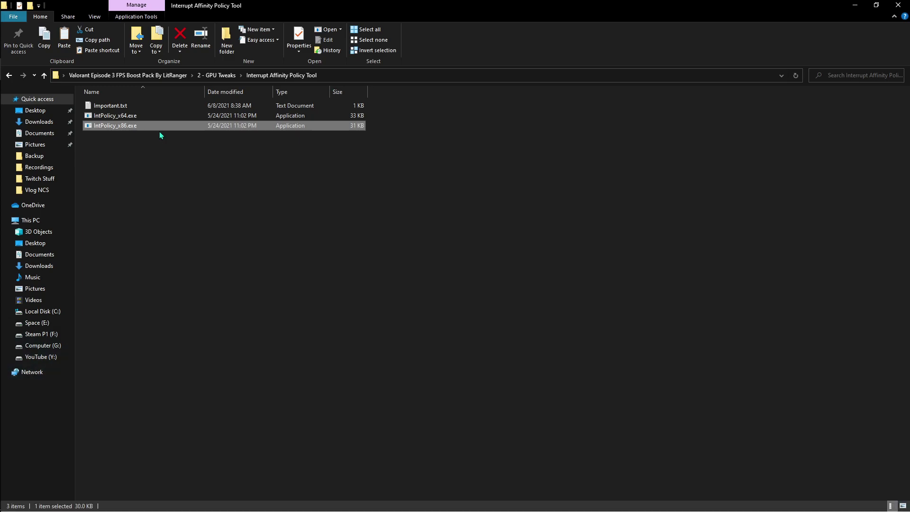
Check the system type in This PC's properties, then pick 64-bit IntPolicy_x64.exe.
key("super")
type("this")
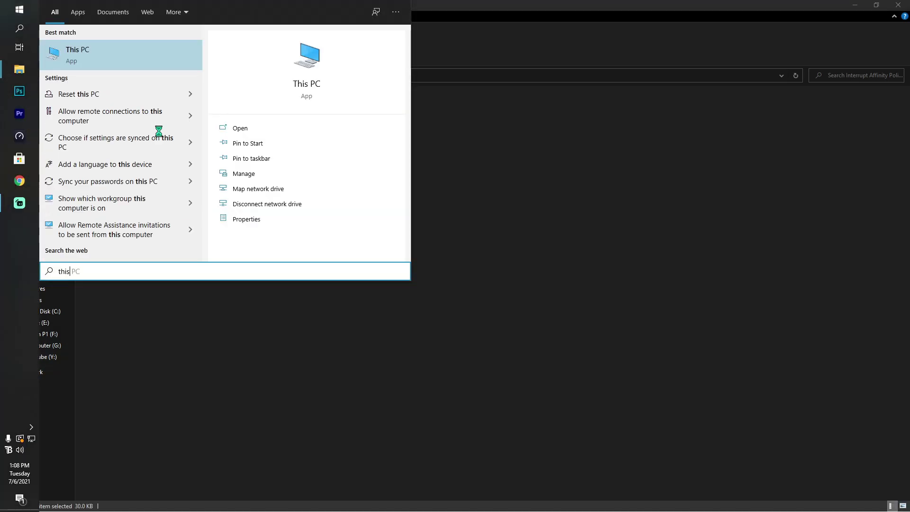
left_click(246, 219)
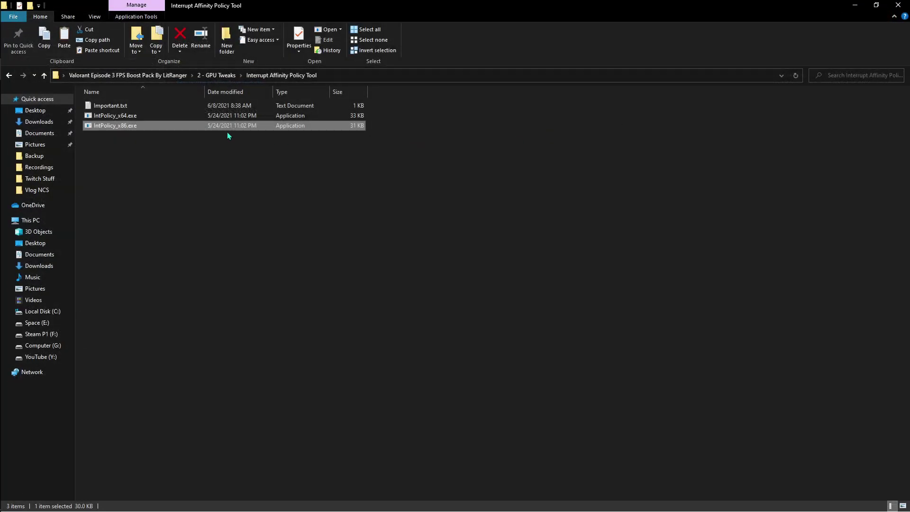
left_click(144, 119)
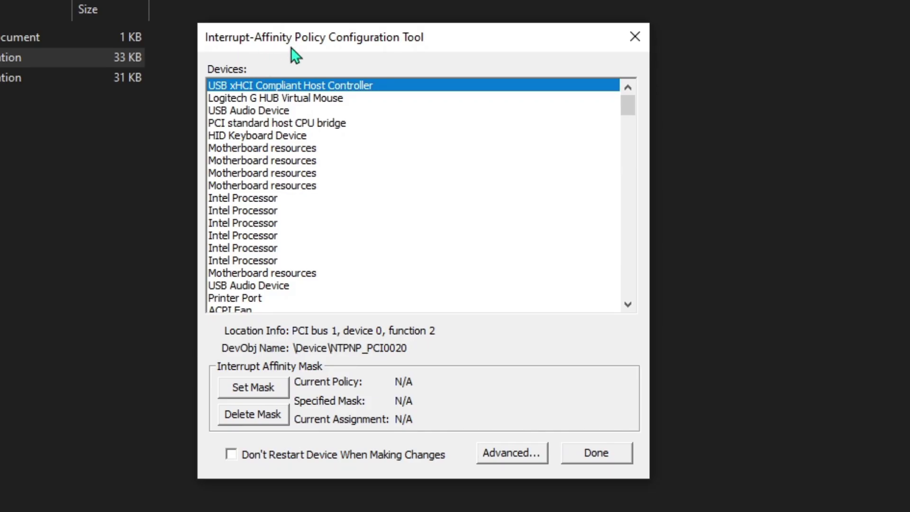
Restrict the NVIDIA GeForce RTX 2070 SUPER's interrupt affinity mask to CPU 2 and CPU 3.
scroll(288, 133, "down", 5)
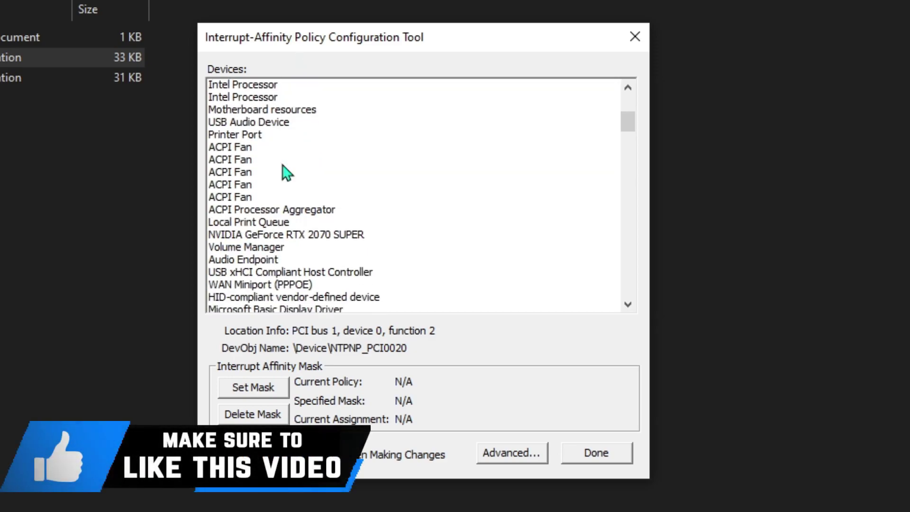
left_click(271, 198)
key("Return")
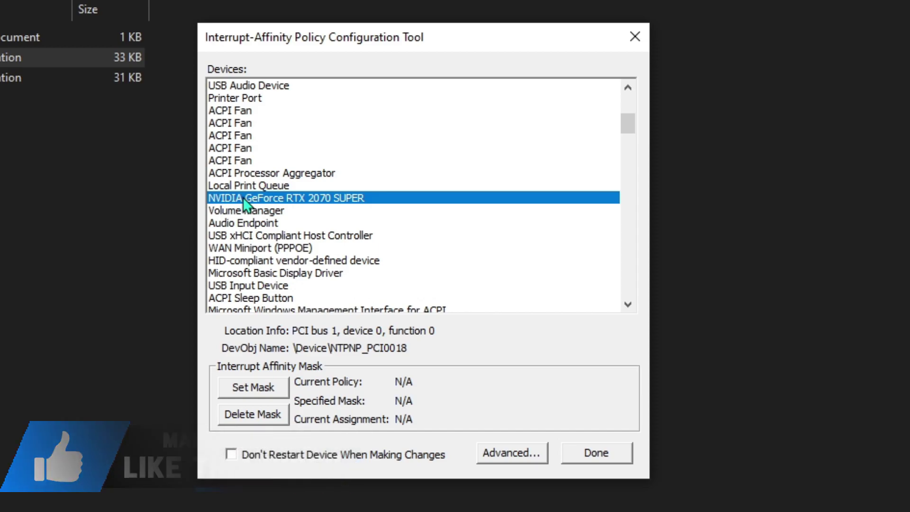
left_click(242, 393)
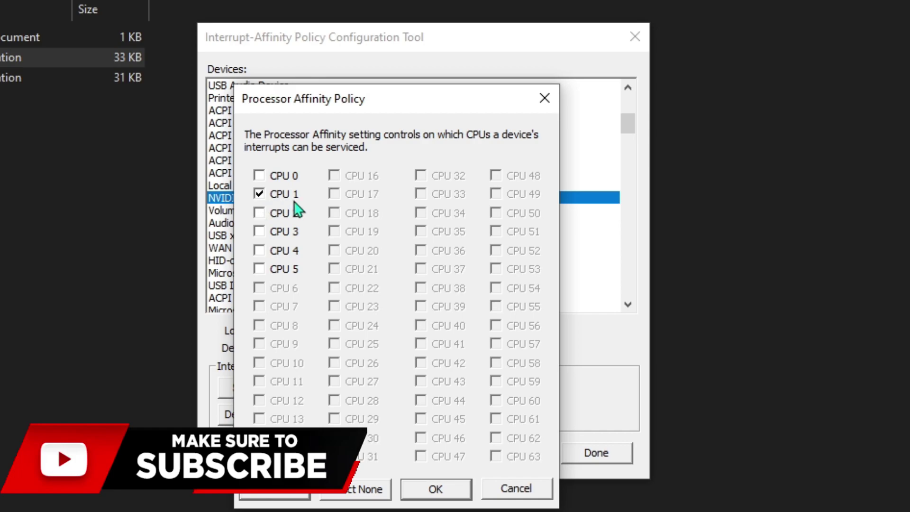
left_click(259, 195)
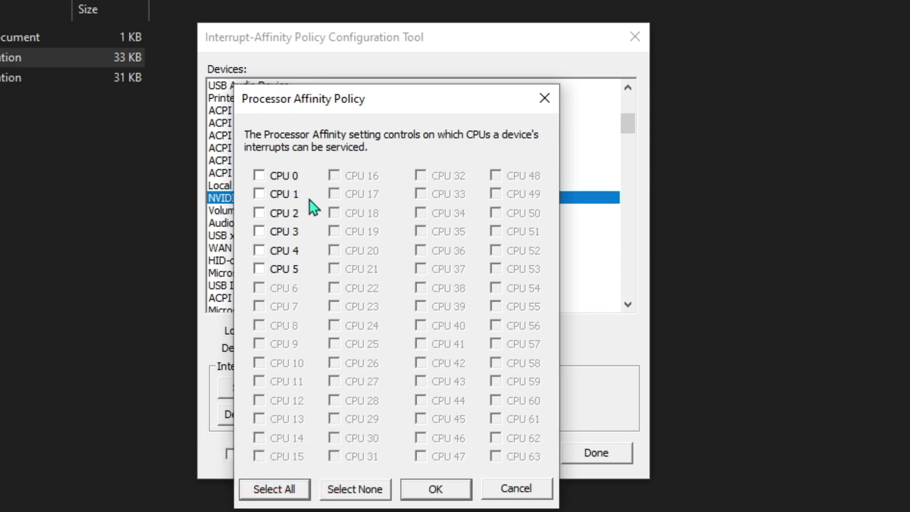
left_click(258, 214)
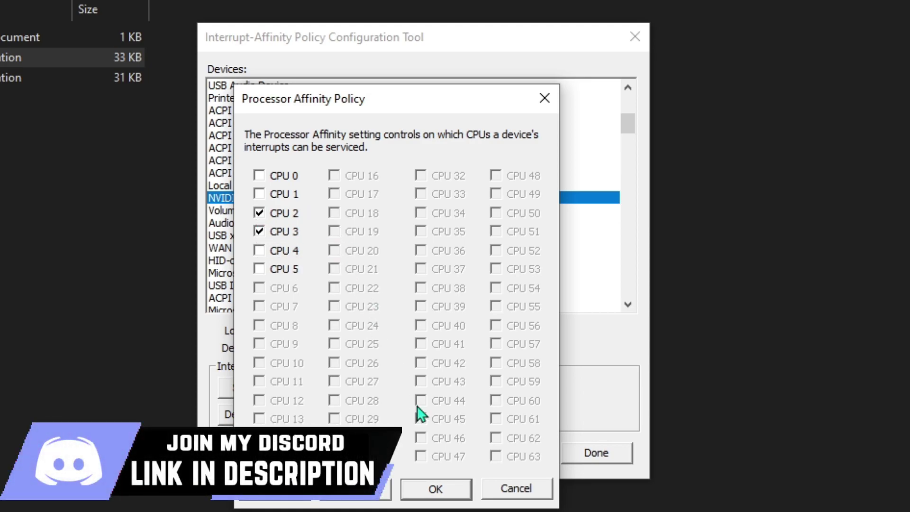
left_click(438, 483)
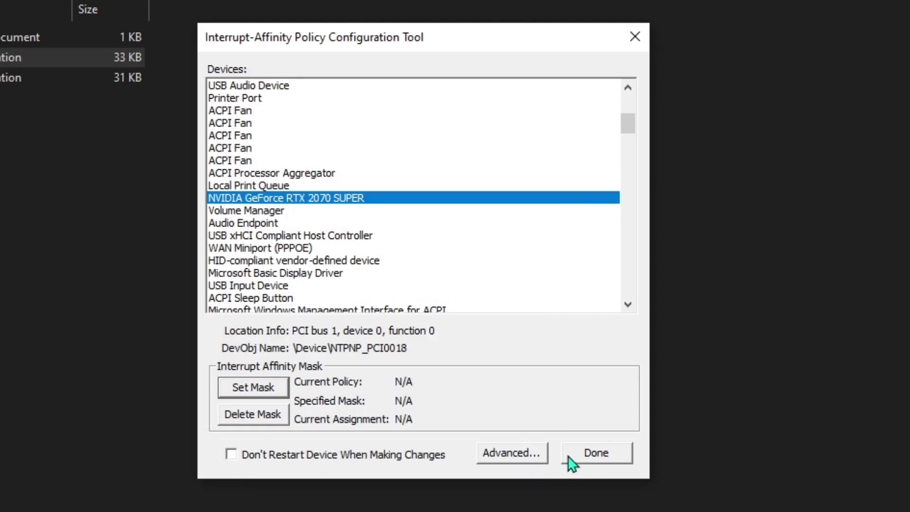
Review the advanced interrupt policy and accept IrqPolicyAllProcessorsInMachine.
left_click(506, 454)
mouse_move(274, 171)
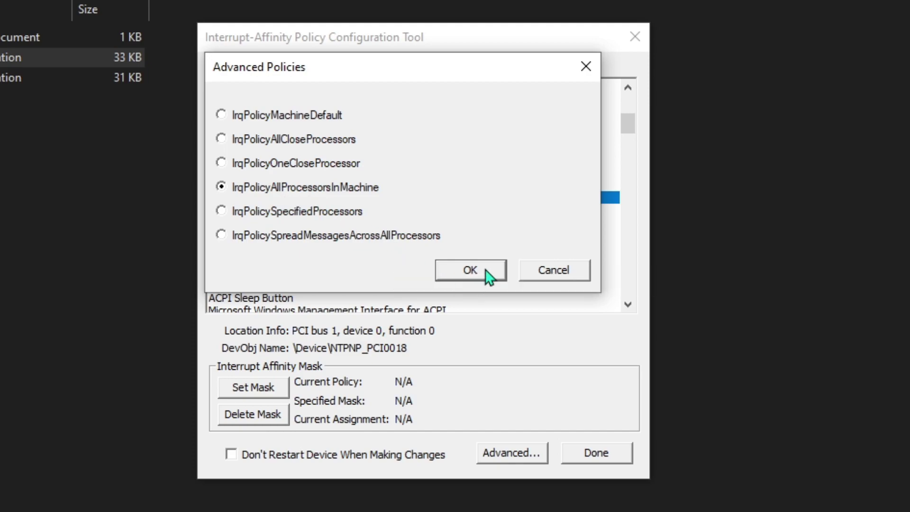
left_click(489, 276)
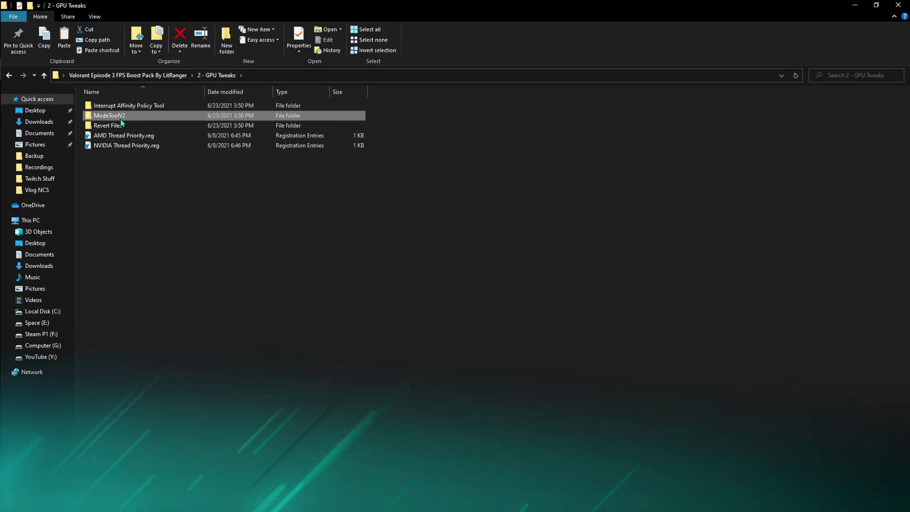
Launch MSI Mode Utility v2.exe from the ModeToolV2 folder as administrator.
double_click(121, 122)
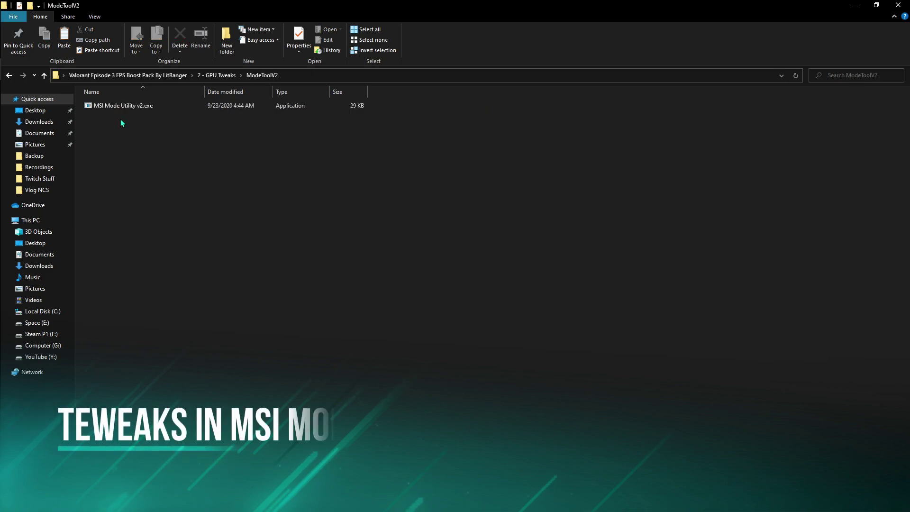
right_click(196, 106)
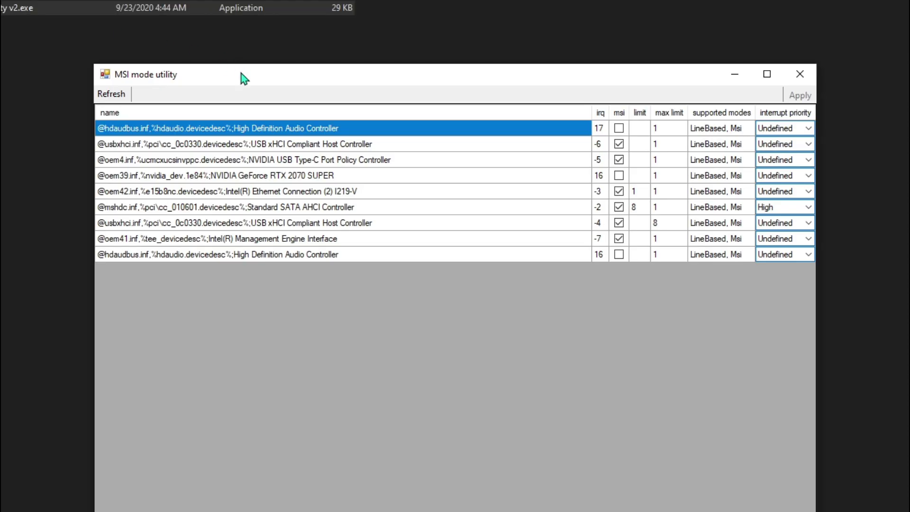
left_click_drag(241, 73, 207, 18)
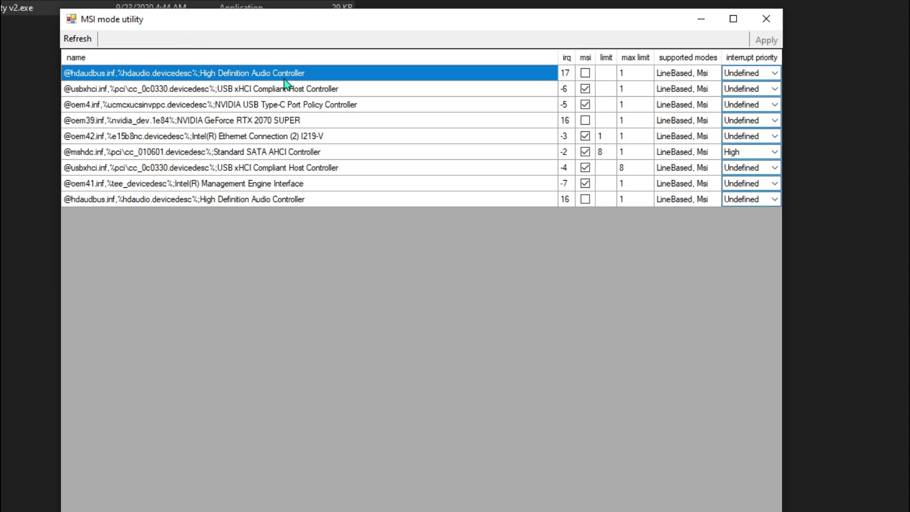
Enable MSI mode for the NVIDIA GeForce RTX 2070 SUPER with High interrupt priority and apply.
left_click(250, 121)
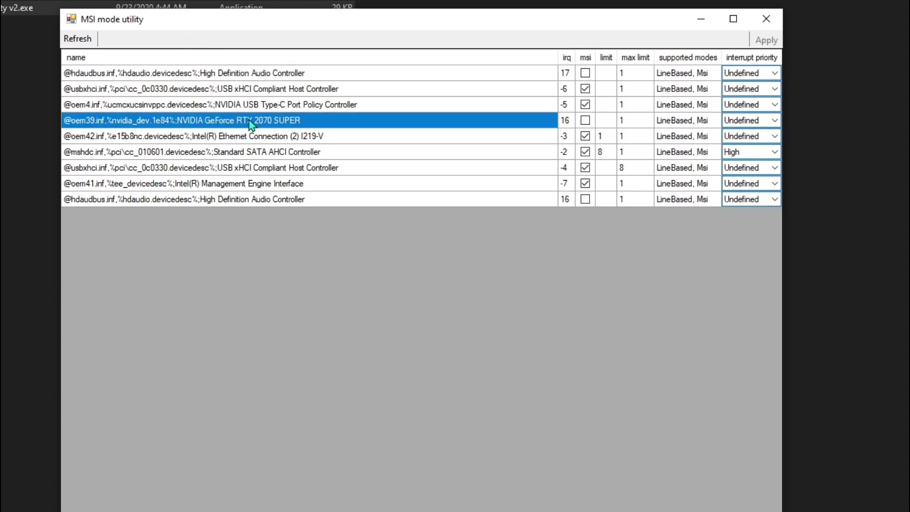
left_click(587, 121)
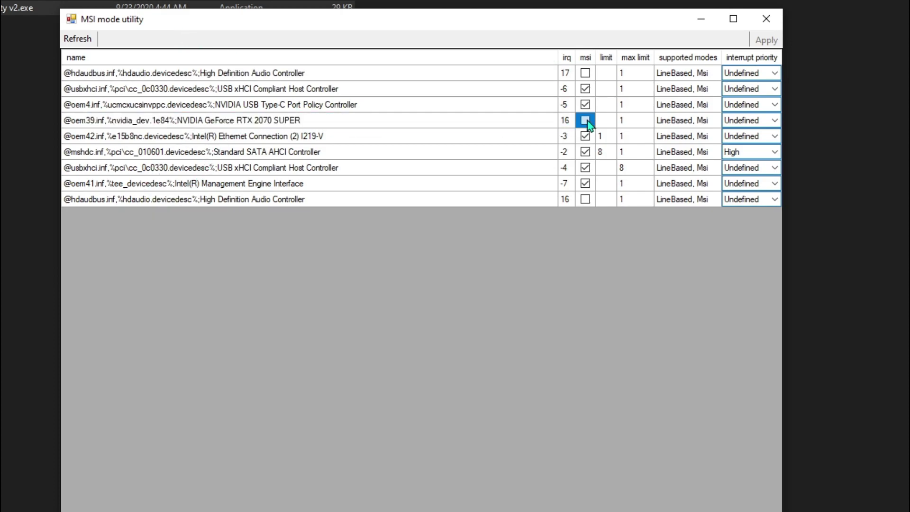
left_click(755, 122)
left_click(755, 122)
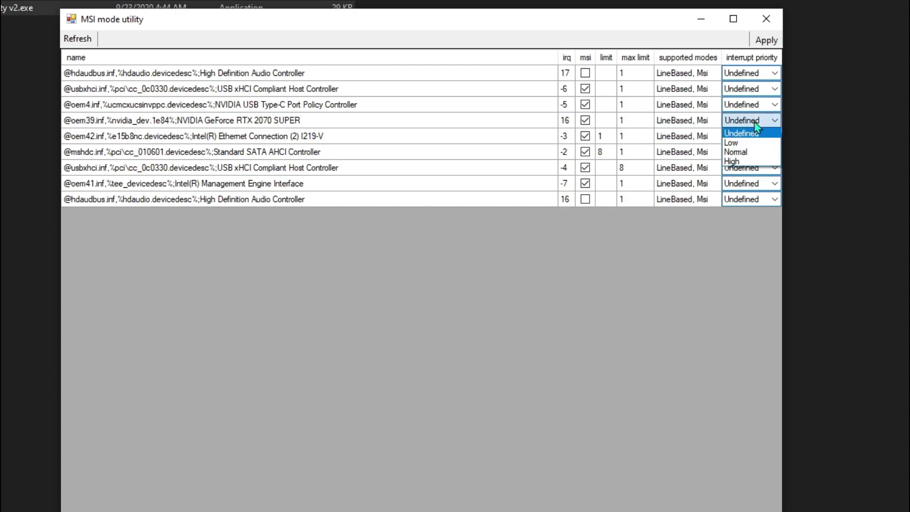
left_click(748, 162)
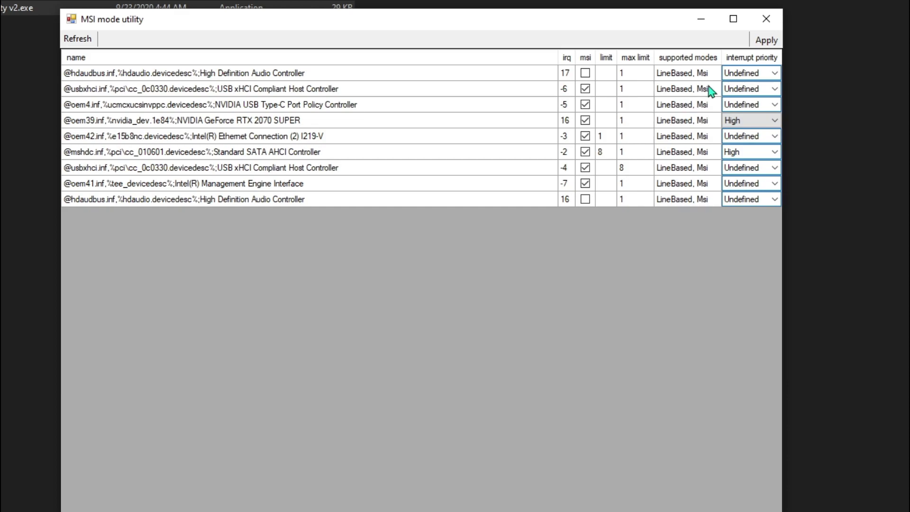
left_click(766, 42)
Close the MSI utility and merge NVIDIA Thread Priority.reg into the registry.
left_click(767, 19)
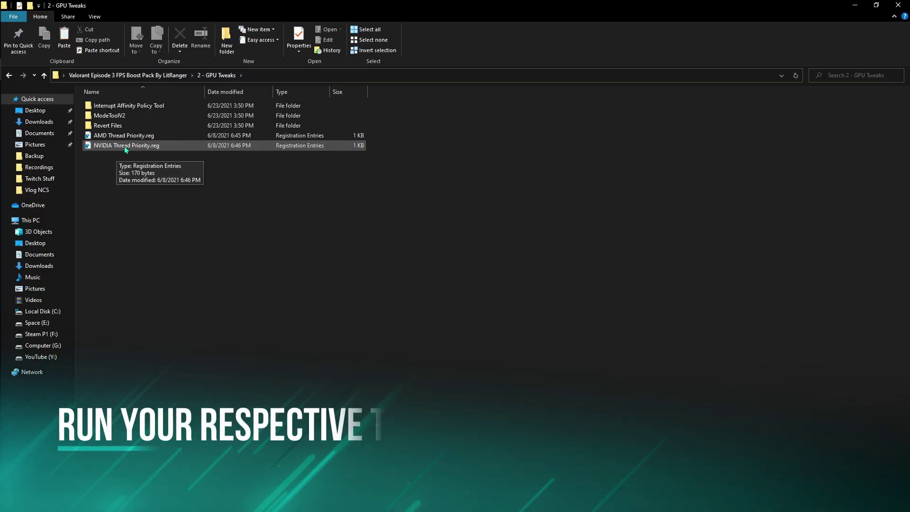
double_click(124, 146)
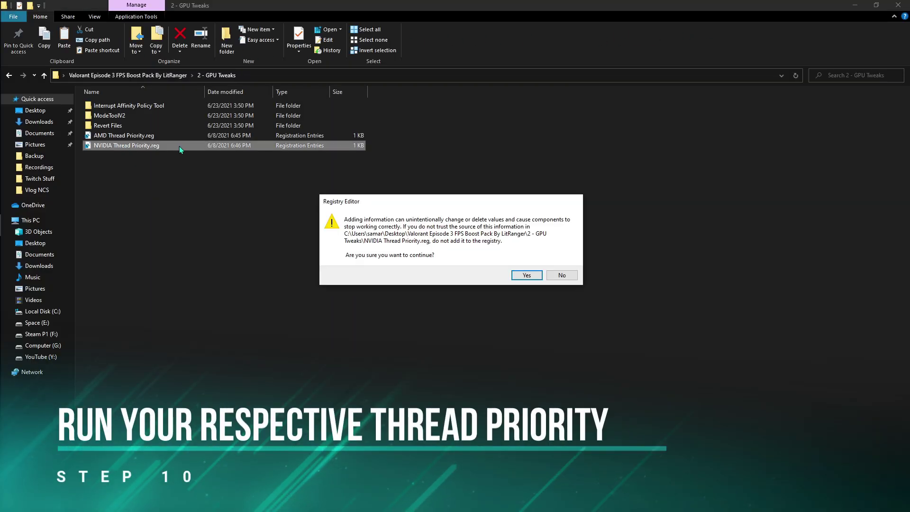
left_click(530, 275)
left_click(562, 265)
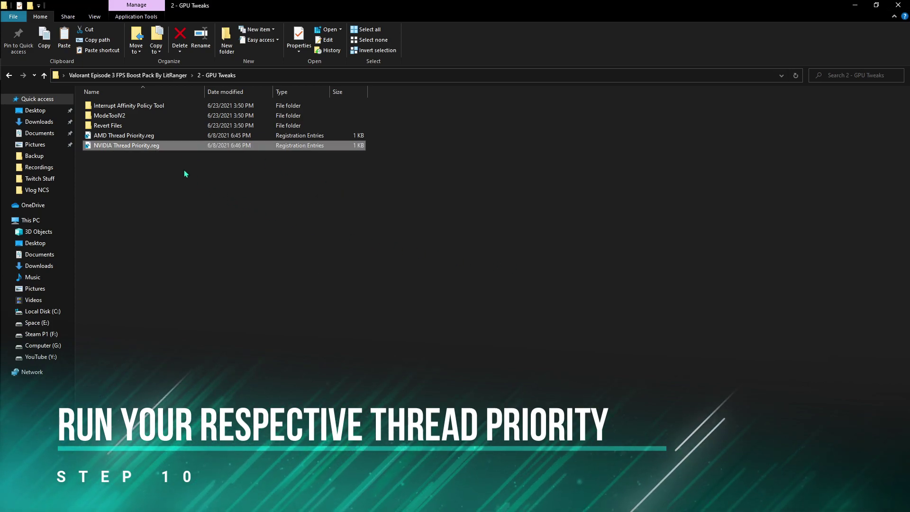
Return to the boost pack's top folder and select 3 - RAM Optimization.
double_click(115, 125)
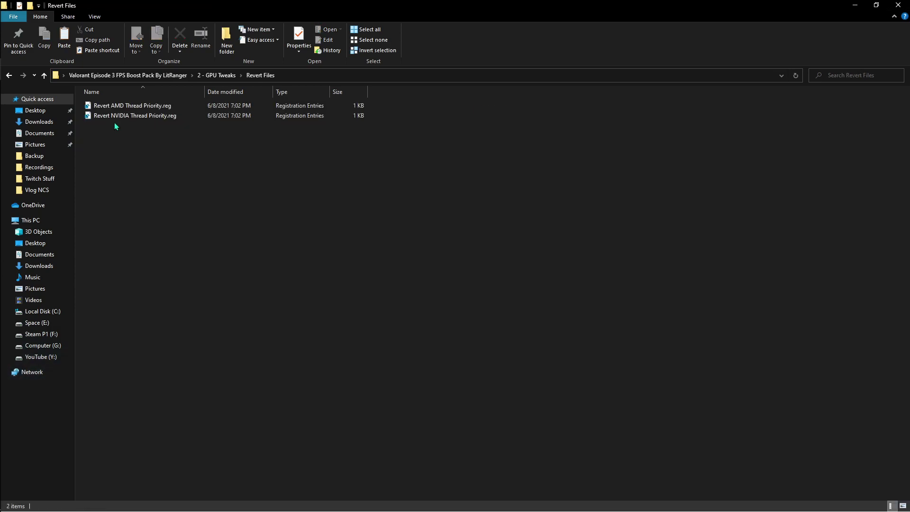
left_click(216, 75)
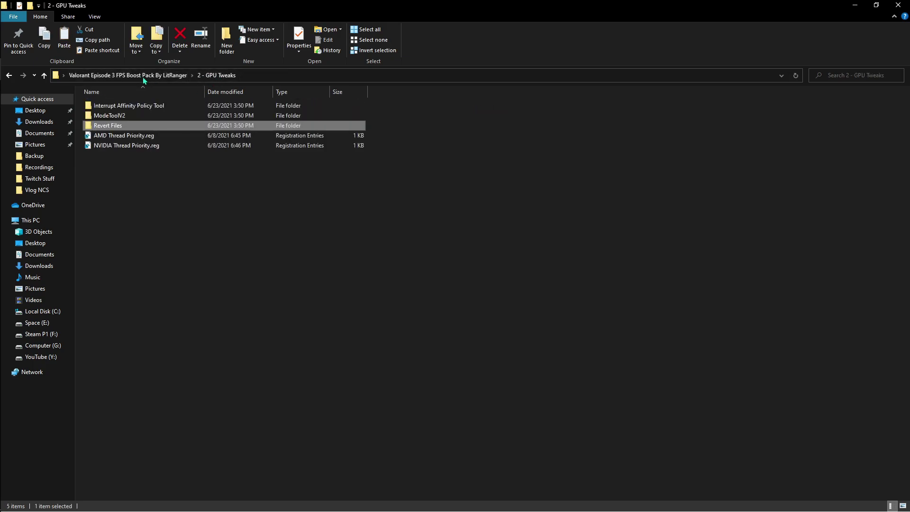
left_click(143, 76)
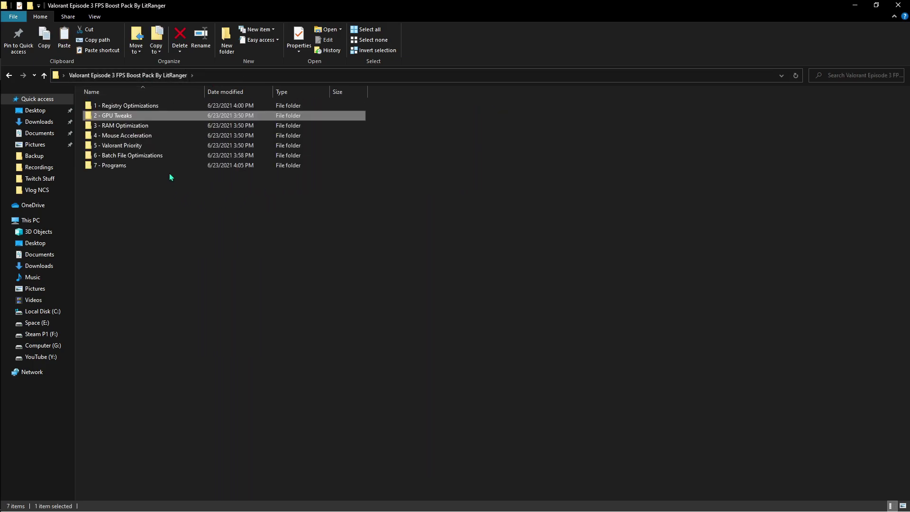
left_click(136, 128)
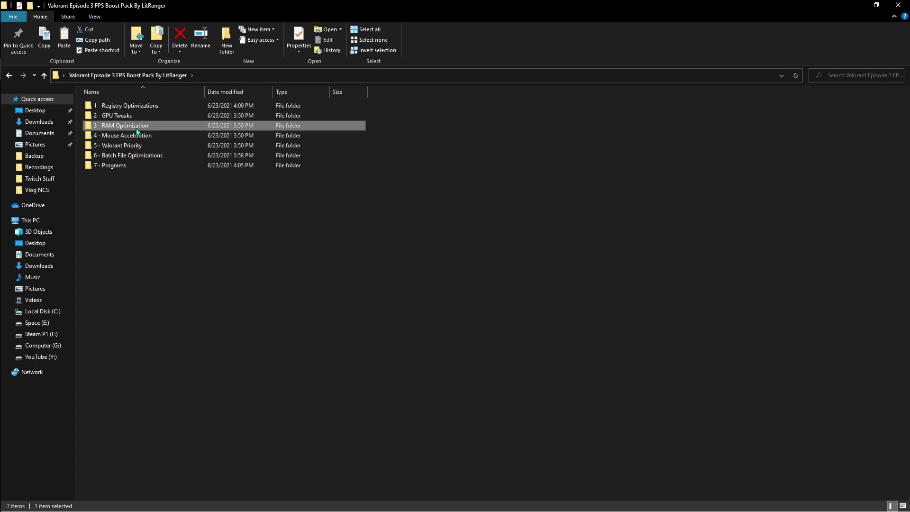
Open 3 - RAM Optimization and confirm via This PC that 16.0 GB RAM is installed.
double_click(136, 130)
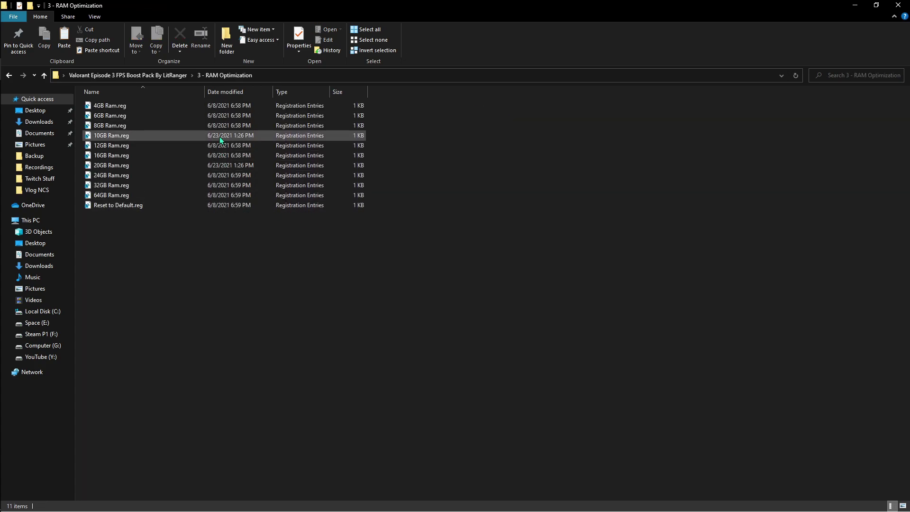
key("alt")
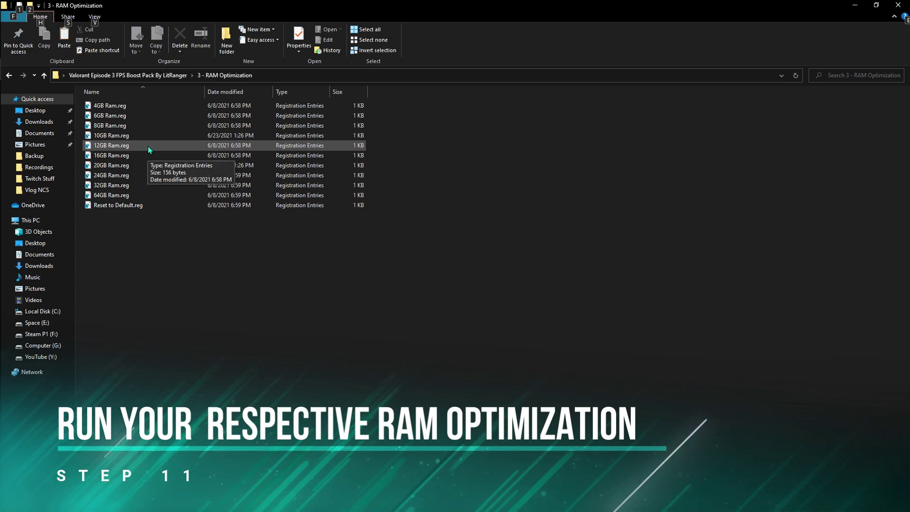
key("super")
type("this pc")
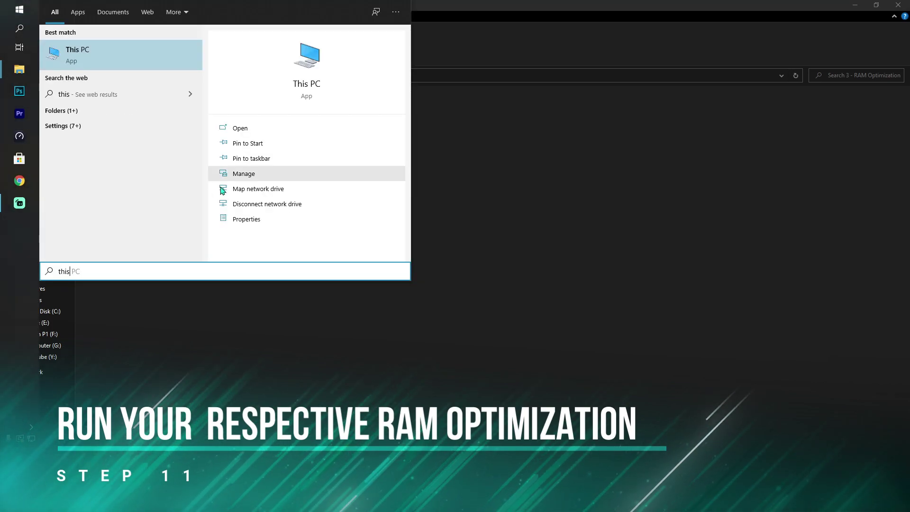
left_click(252, 219)
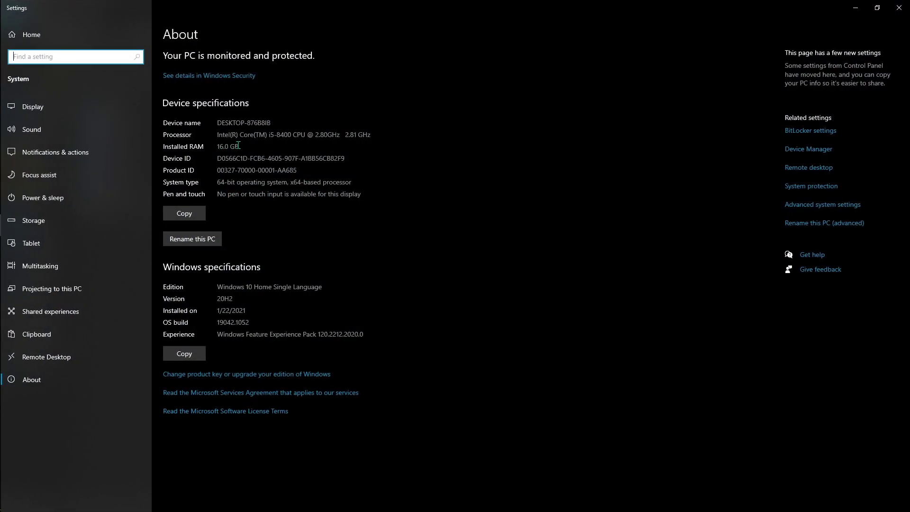
left_click(237, 146)
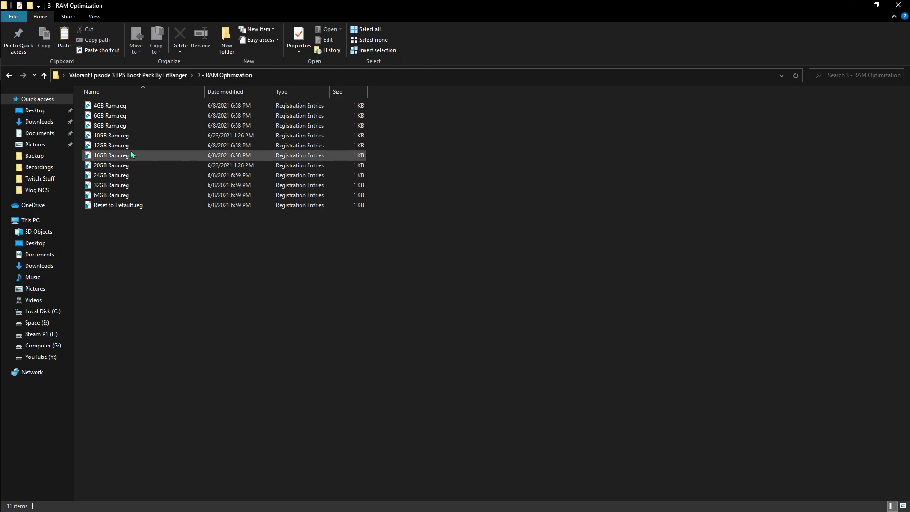
Merge 16GB Ram.reg into the registry and go back up to the boost pack folder.
left_click(141, 155)
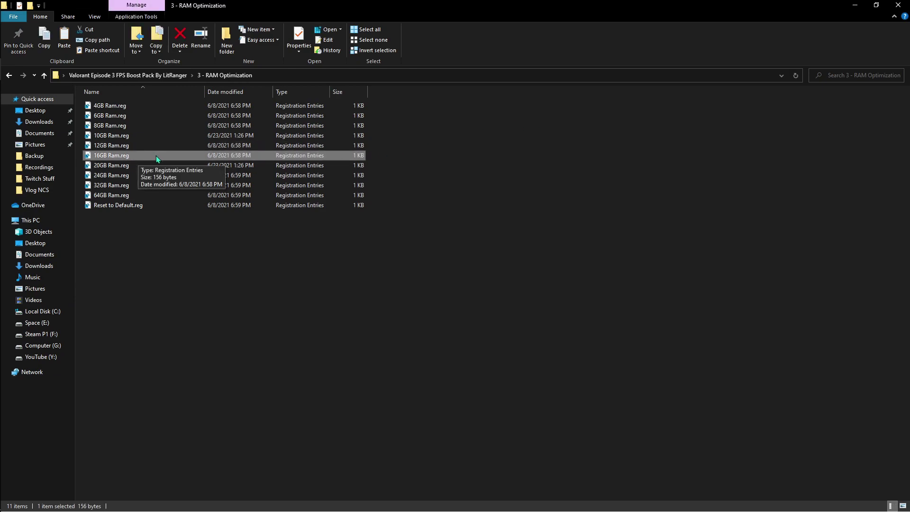
double_click(156, 155)
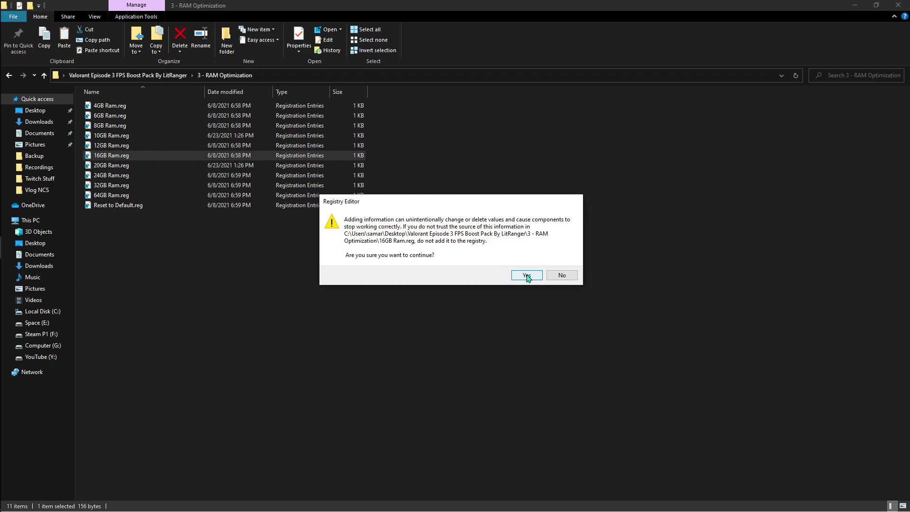
left_click(527, 276)
left_click(562, 264)
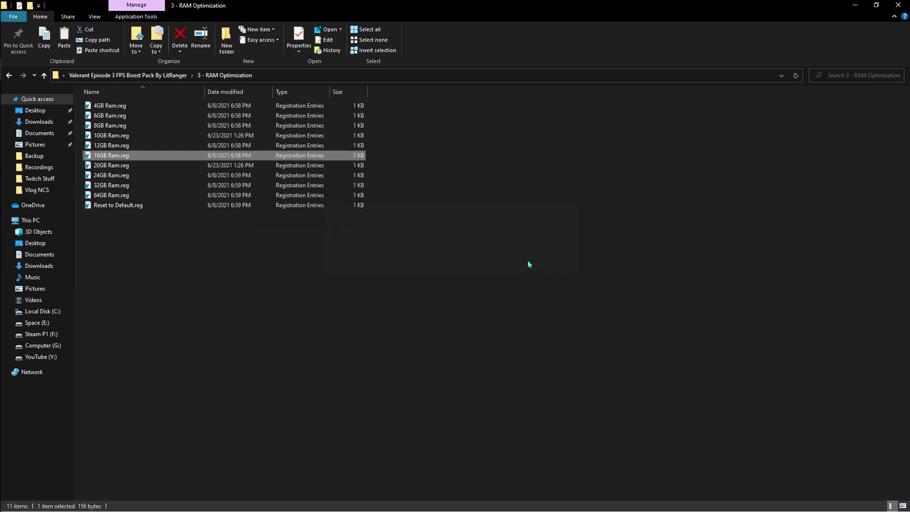
key("BackSpace")
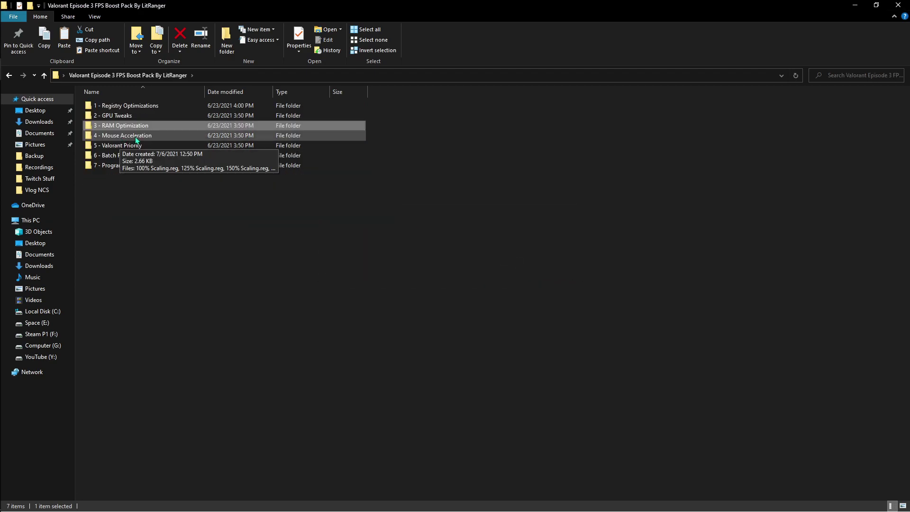
Open 4 - Mouse Acceleration, verify the Display scale remains 100% (Recommended), then close Settings.
double_click(135, 137)
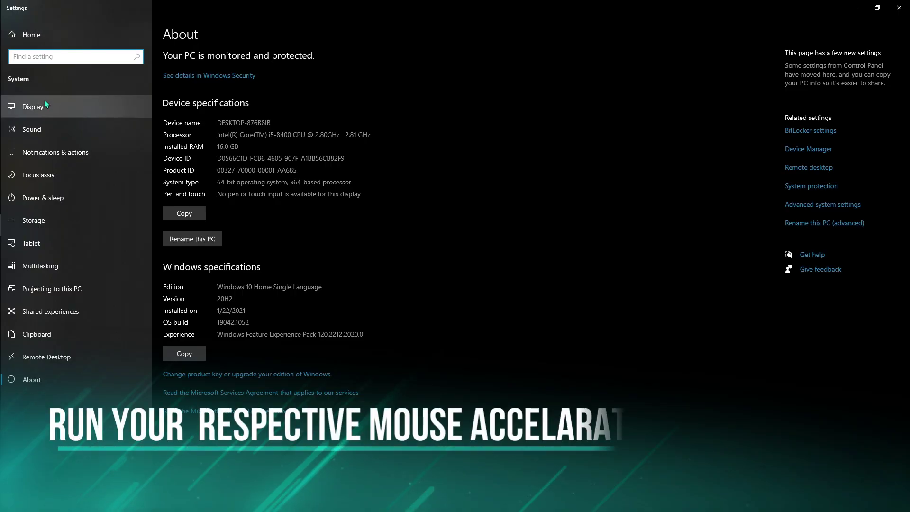
left_click(45, 105)
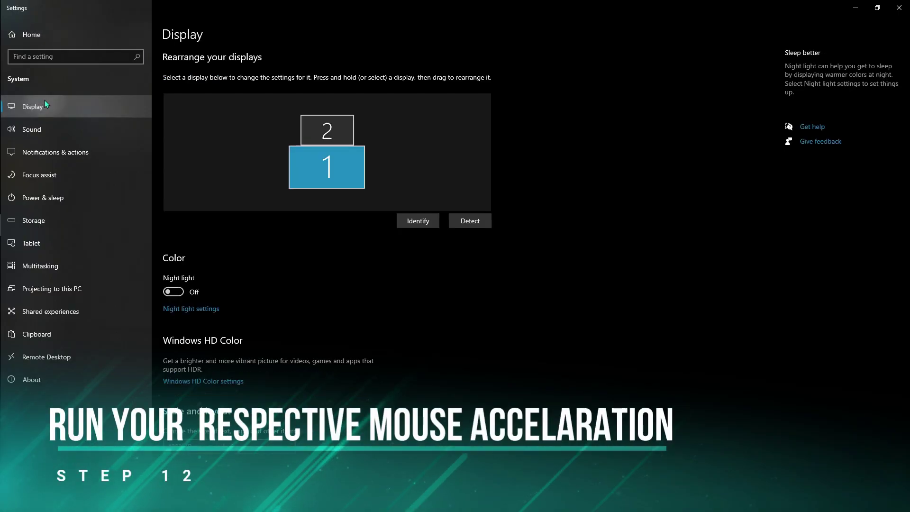
scroll(278, 215, "down", 1)
scroll(277, 215, "down", 3)
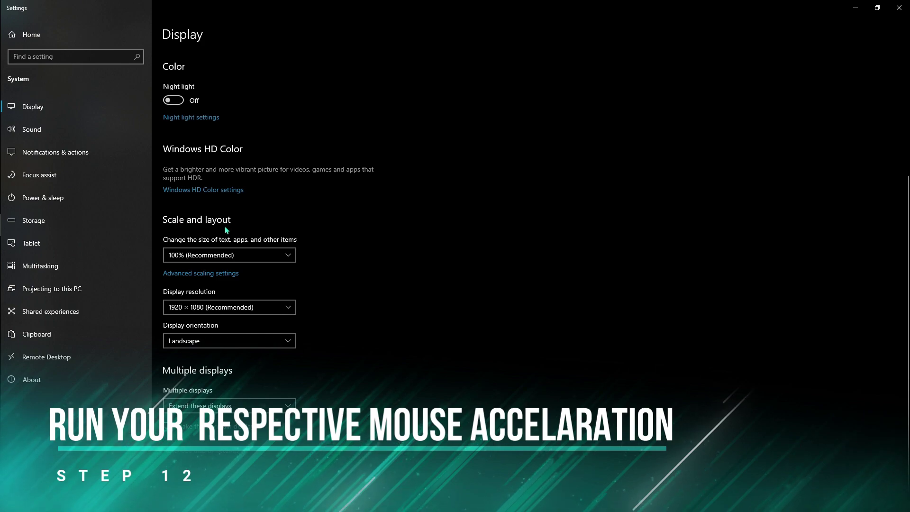
left_click(224, 255)
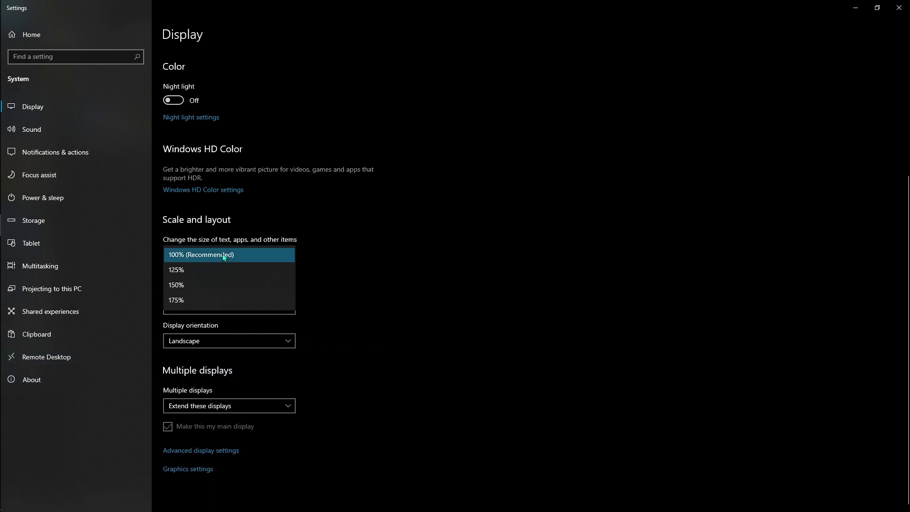
left_click(201, 258)
left_click(189, 256)
left_click(188, 255)
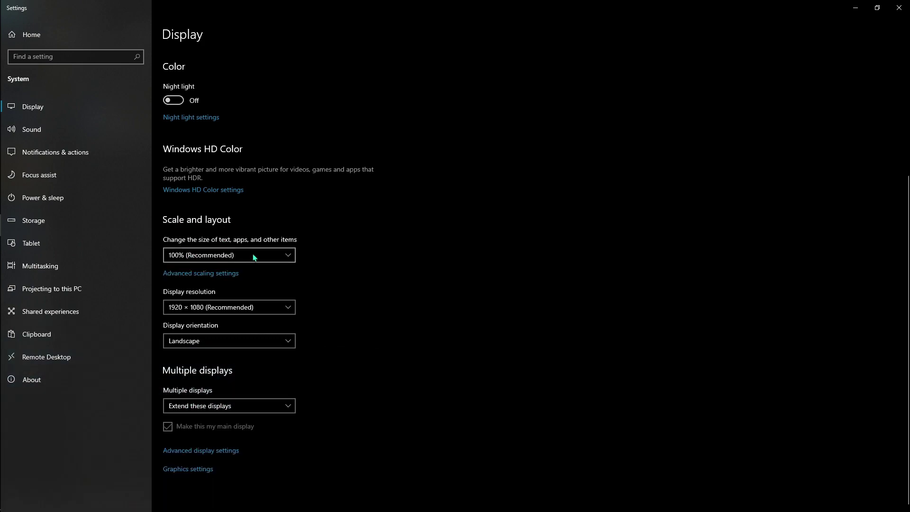
left_click(228, 258)
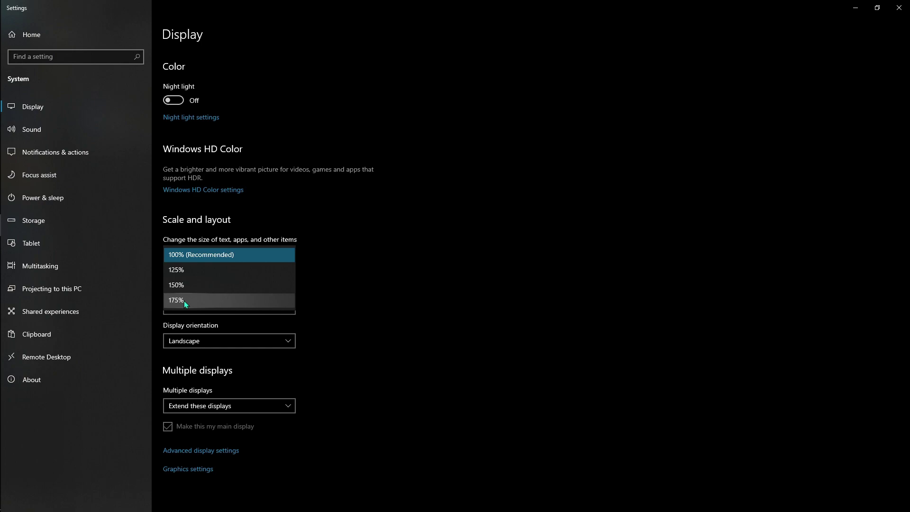
left_click(566, 327)
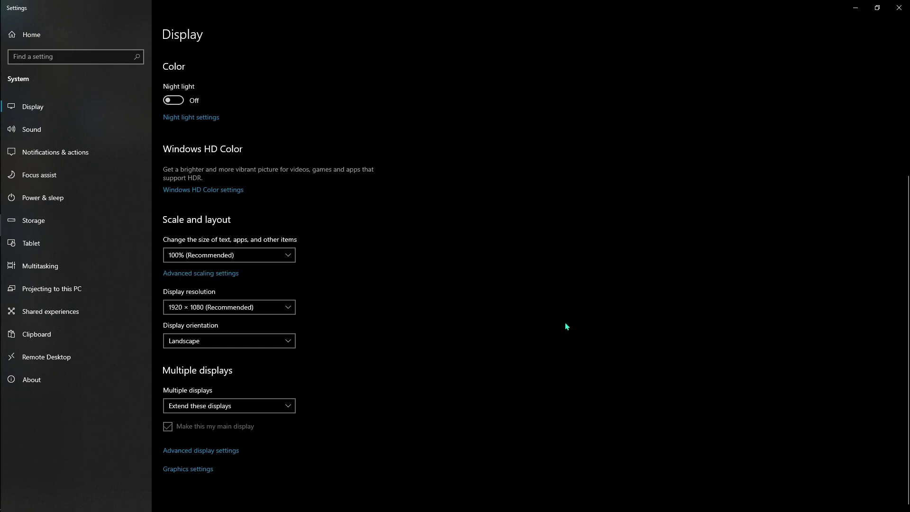
left_click(906, 4)
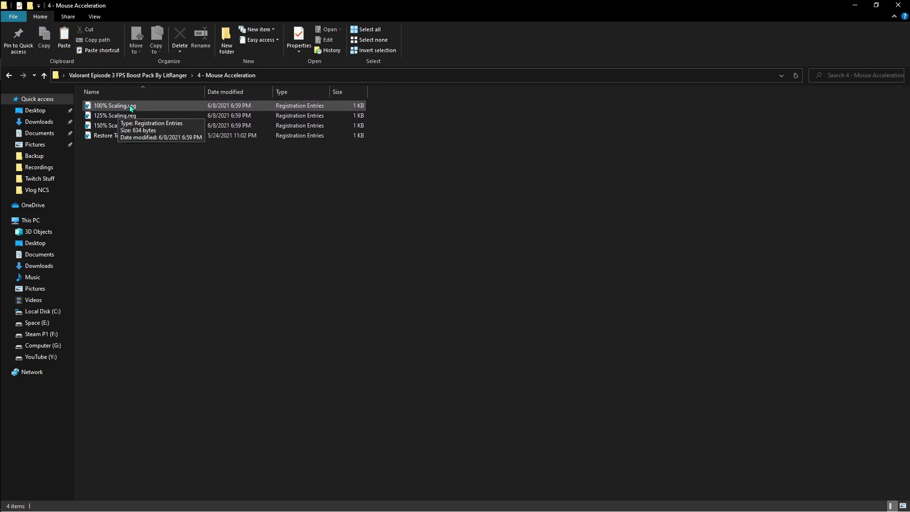
Merge 100% Scaling.reg into the registry and return to the boost pack folder.
double_click(146, 106)
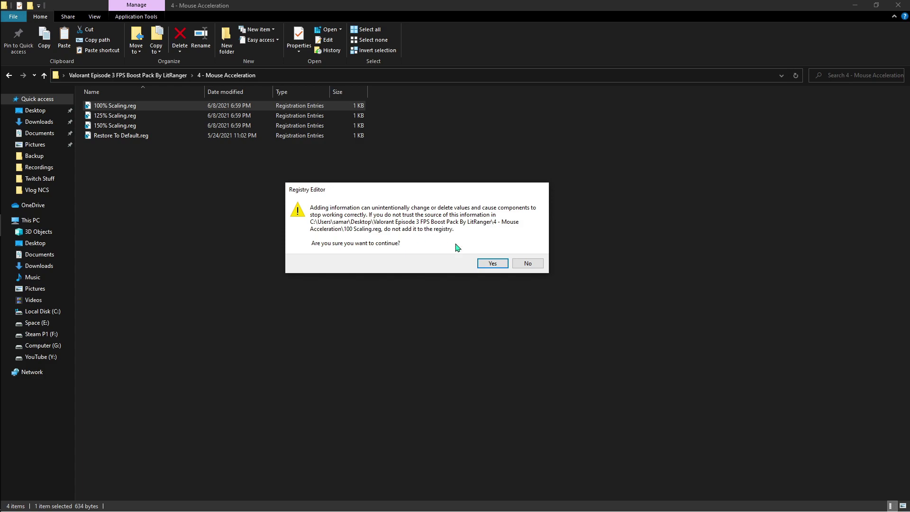
left_click(489, 267)
left_click(561, 264)
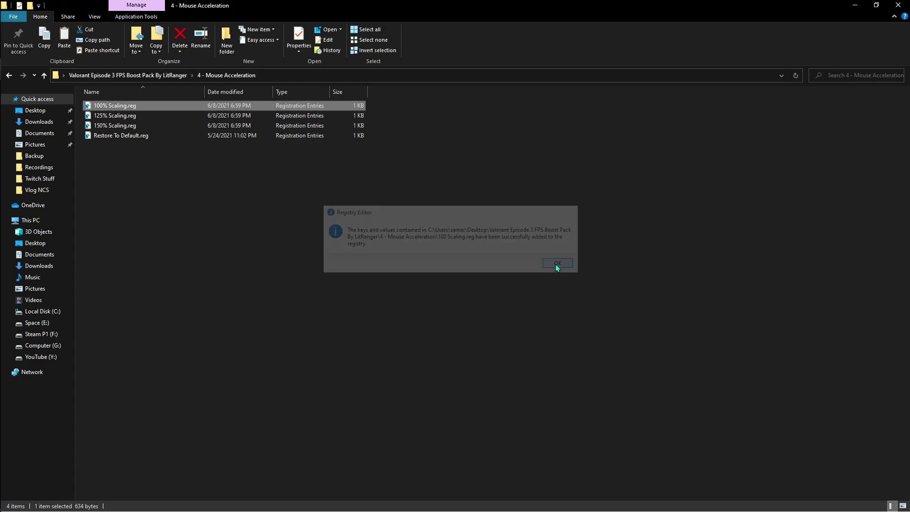
left_click(153, 75)
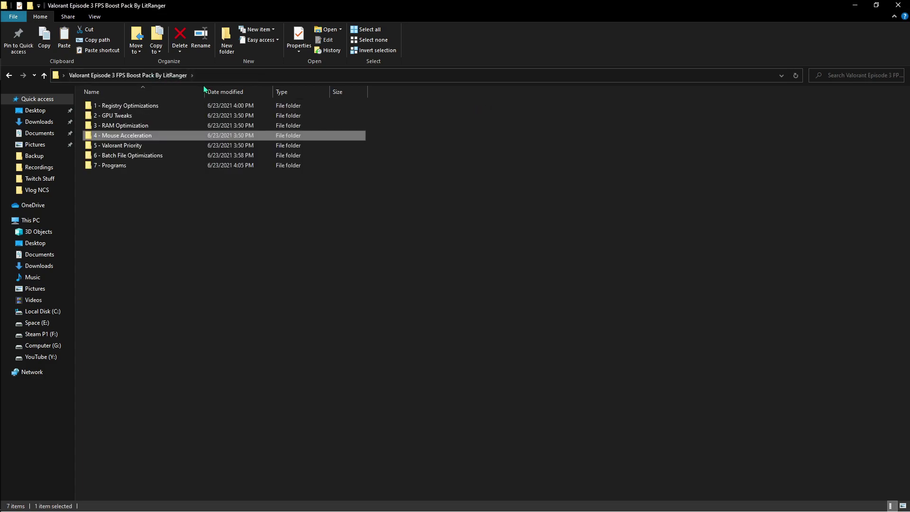
Merge ValorantHighPriority.reg from 5 - Valorant Priority, then return to the boost pack folder.
double_click(146, 144)
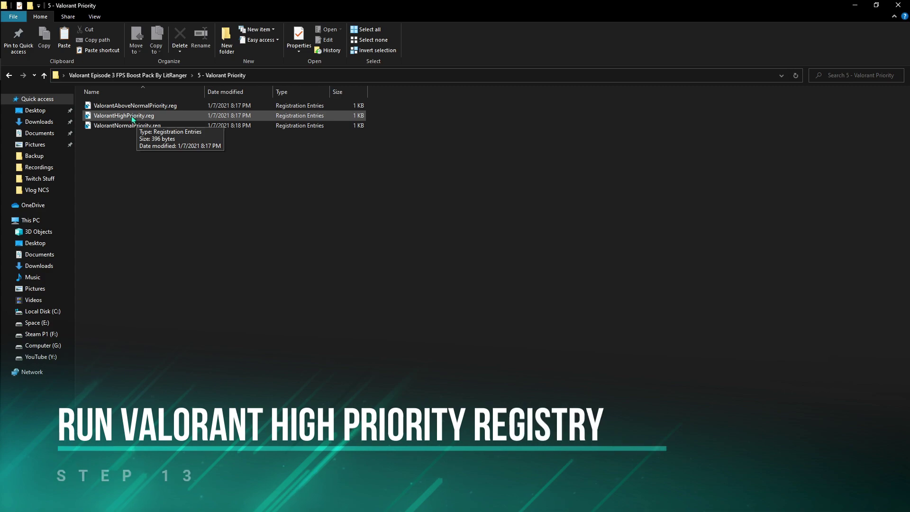
left_click(137, 115)
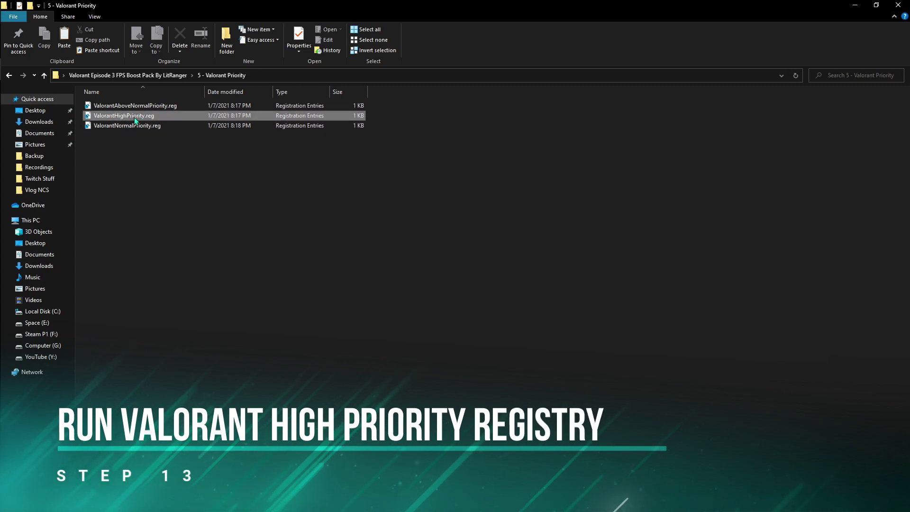
double_click(175, 119)
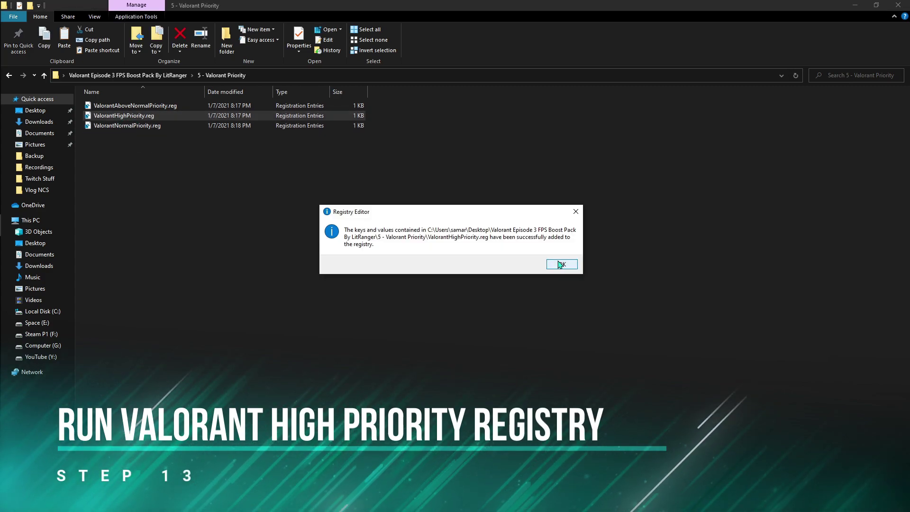
left_click(561, 265)
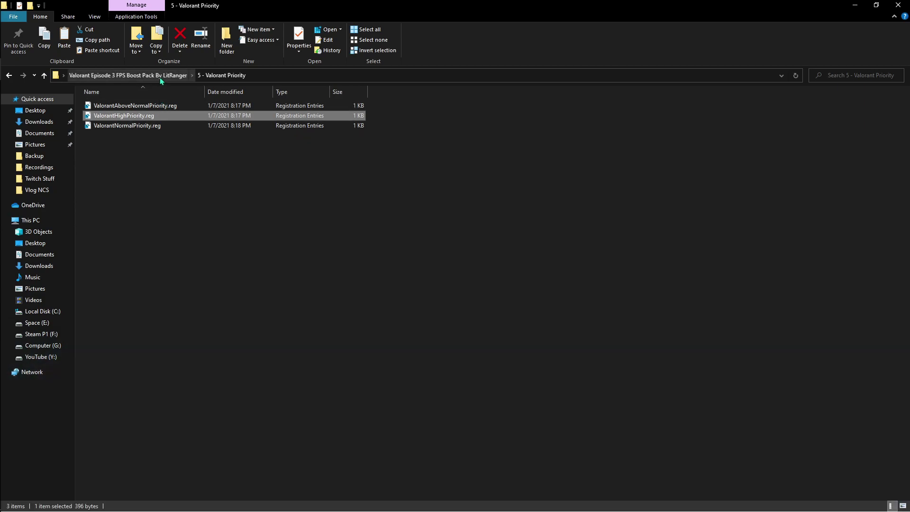
left_click(161, 76)
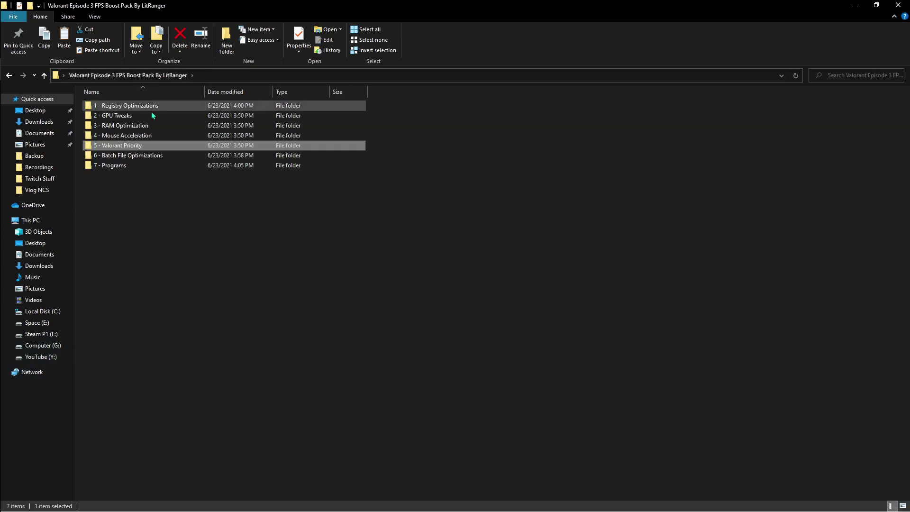
Run Cache Cleaner.bat as administrator from 6 - Batch File Optimizations, then select the other two scripts.
double_click(142, 159)
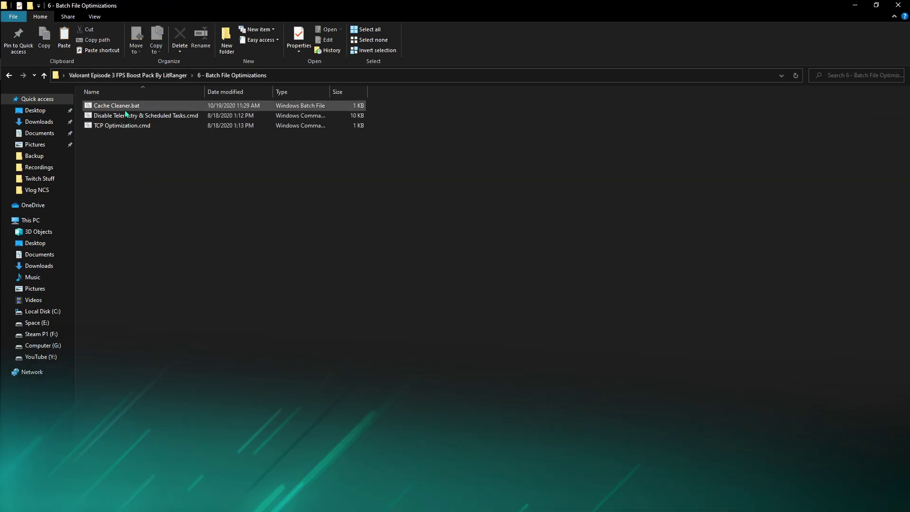
left_click(160, 106)
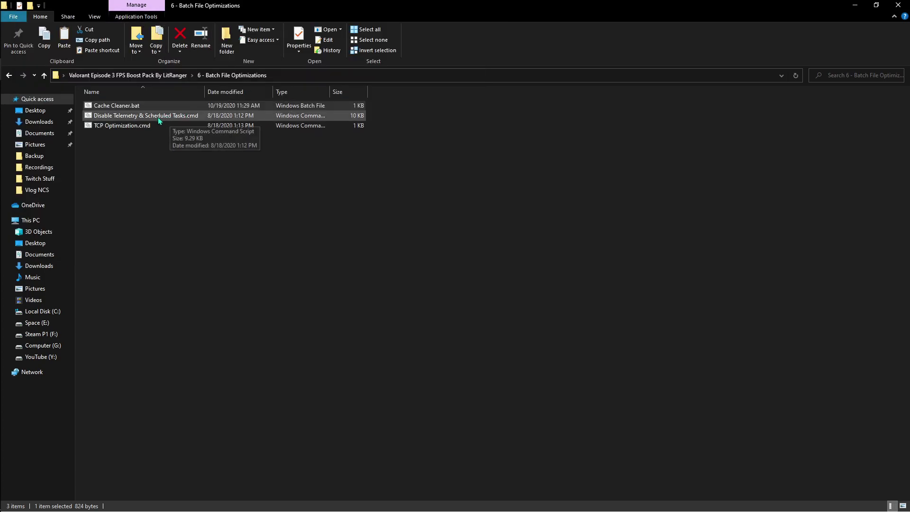
left_click(161, 119)
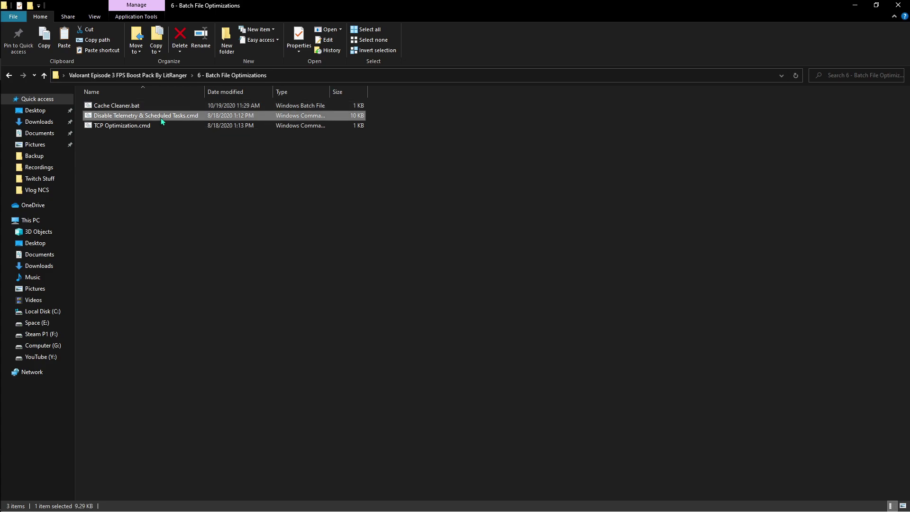
left_click(156, 125)
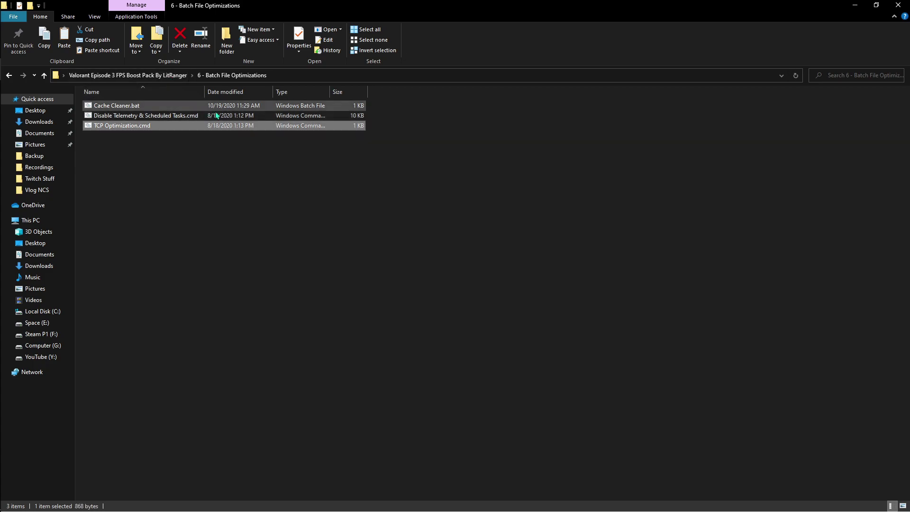
Go to the CCleaner folder inside 7 - Programs.
key("alt+Left")
double_click(116, 167)
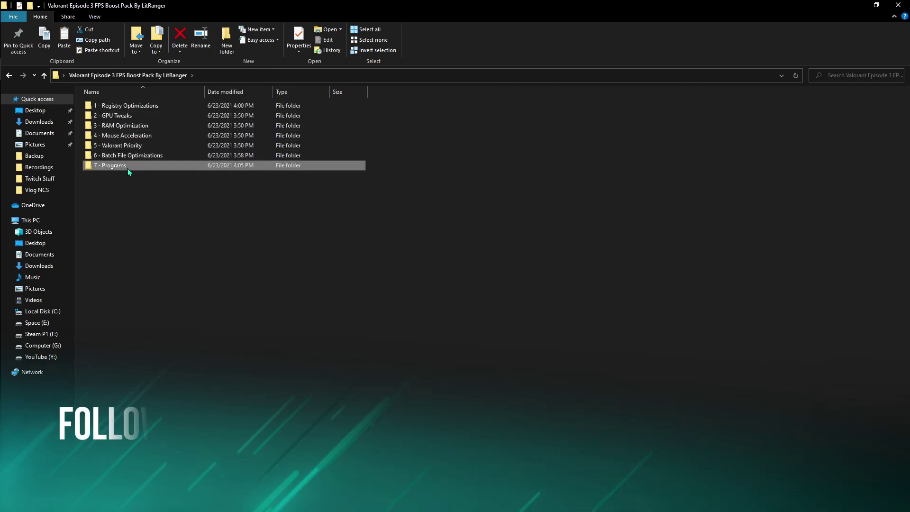
double_click(169, 105)
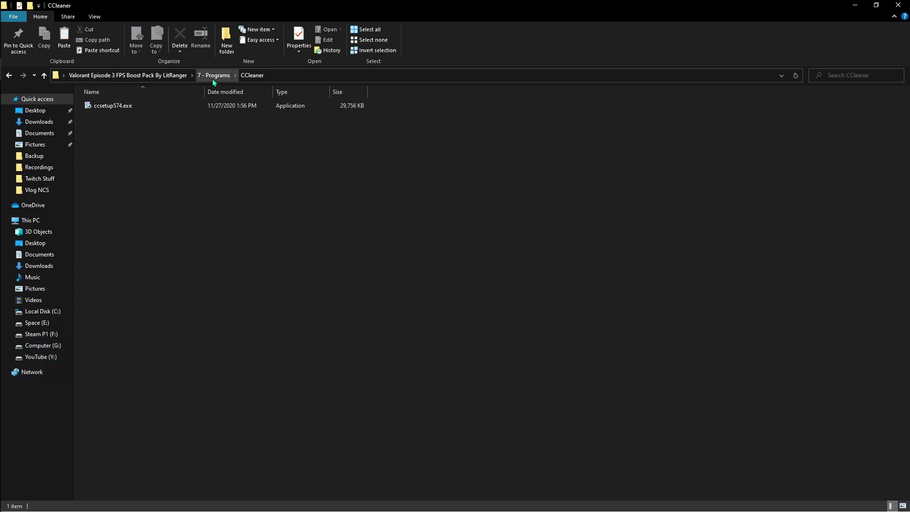
Launch Bitdefender by searching 'bit' from the Start menu.
key("super")
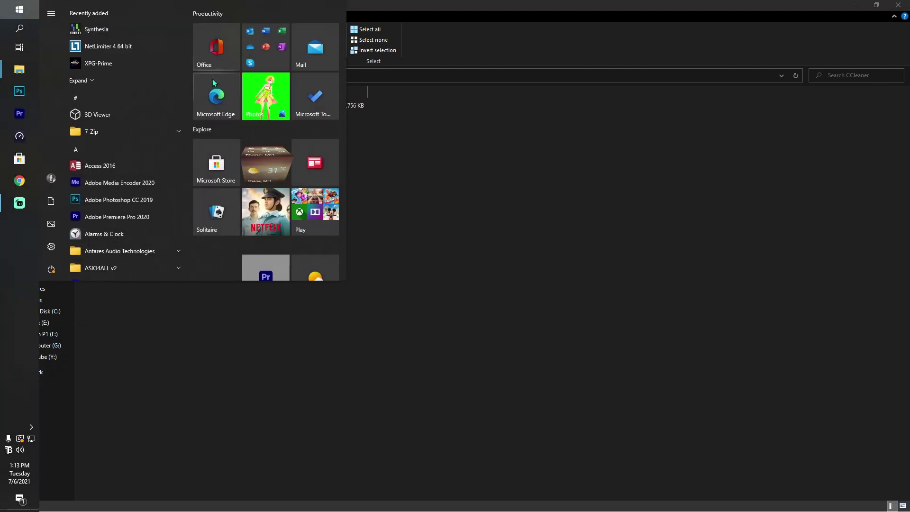
type("bit")
key("Escape")
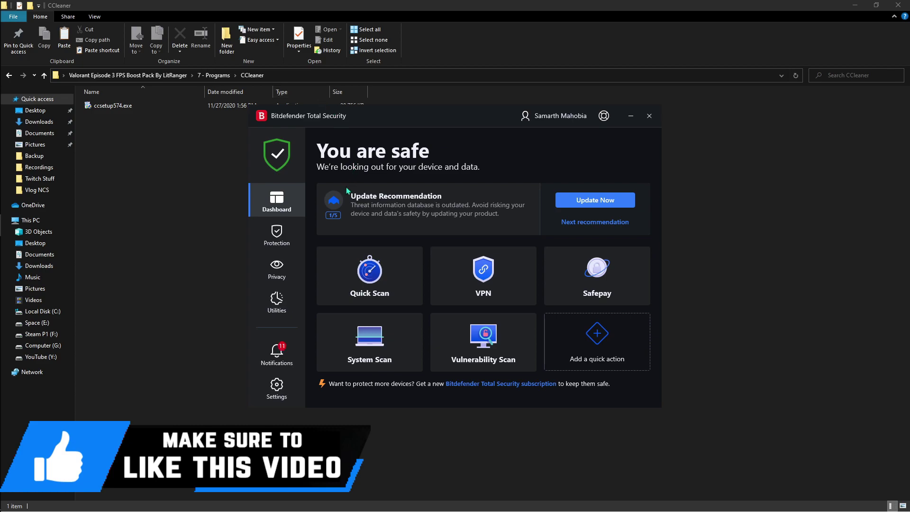
From Bitdefender Utilities, run OneClick Optimizer to completion, letting it close the browser.
left_click(277, 306)
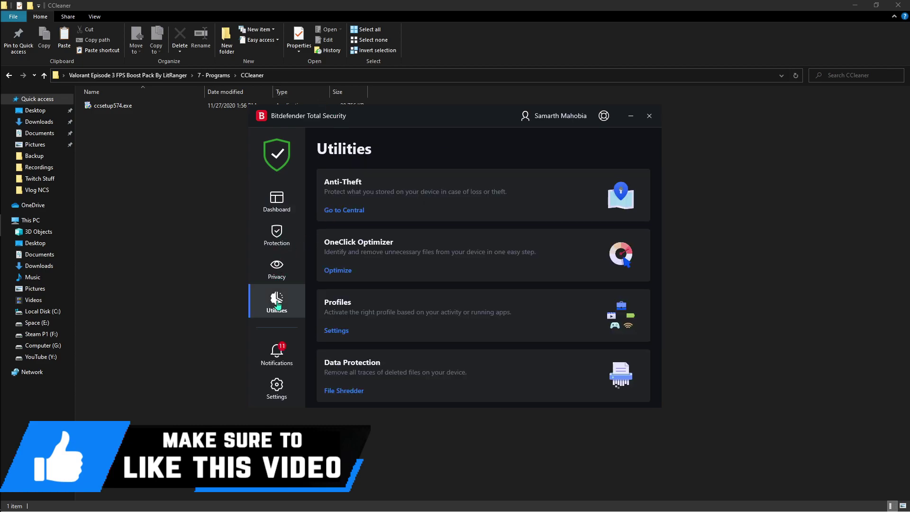
left_click(338, 270)
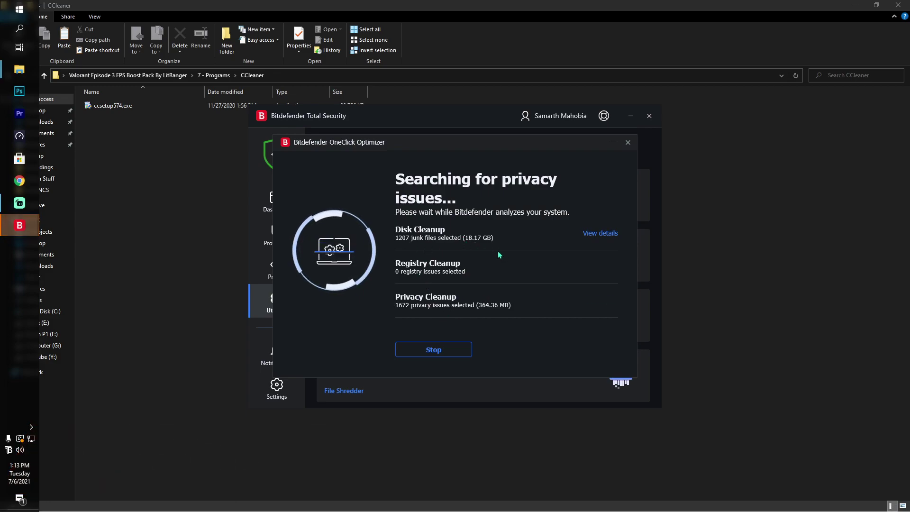
left_click(433, 349)
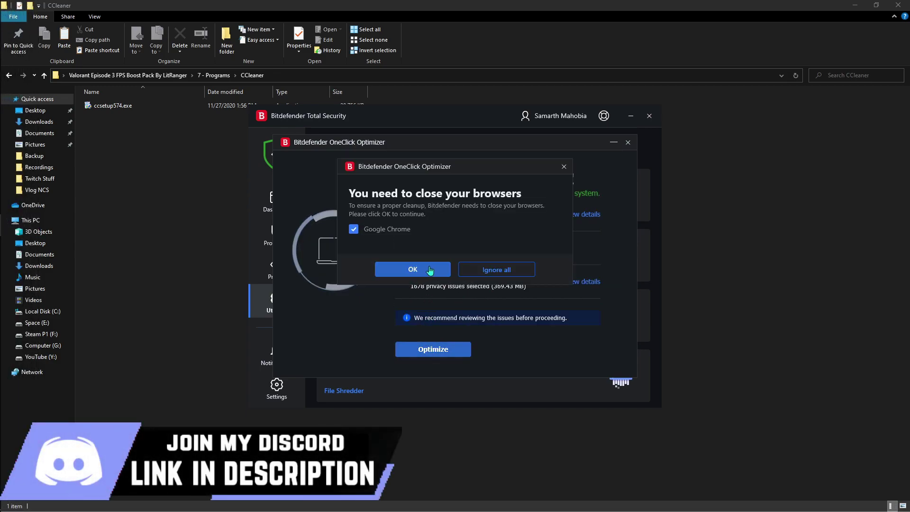
left_click(431, 268)
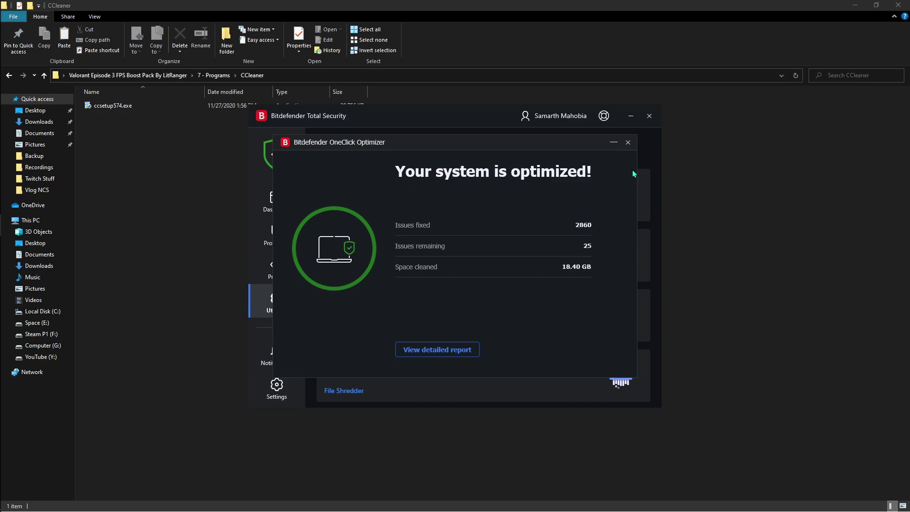
left_click(630, 143)
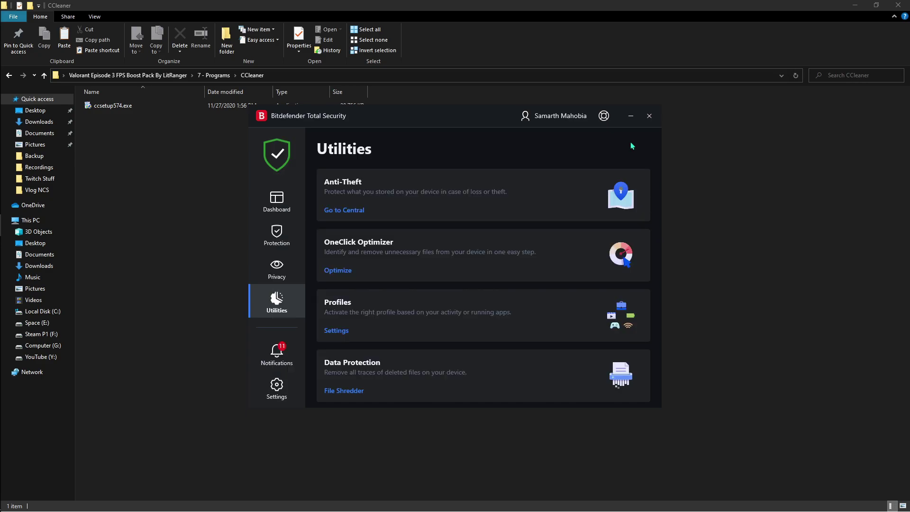
Close Bitdefender and start ISLC v1.0.2.2 monitoring at 1024/8000 MB with 0.50 ms timer.
left_click(650, 116)
left_click(223, 76)
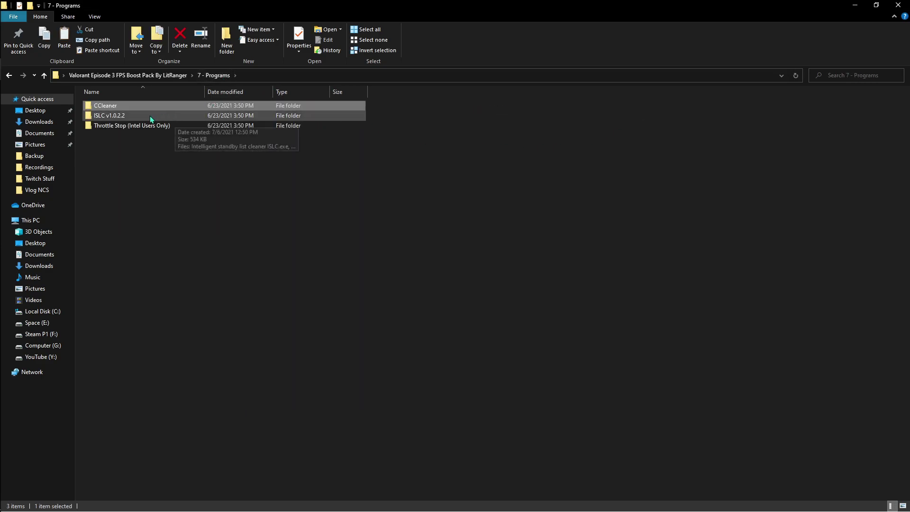
left_click(105, 119)
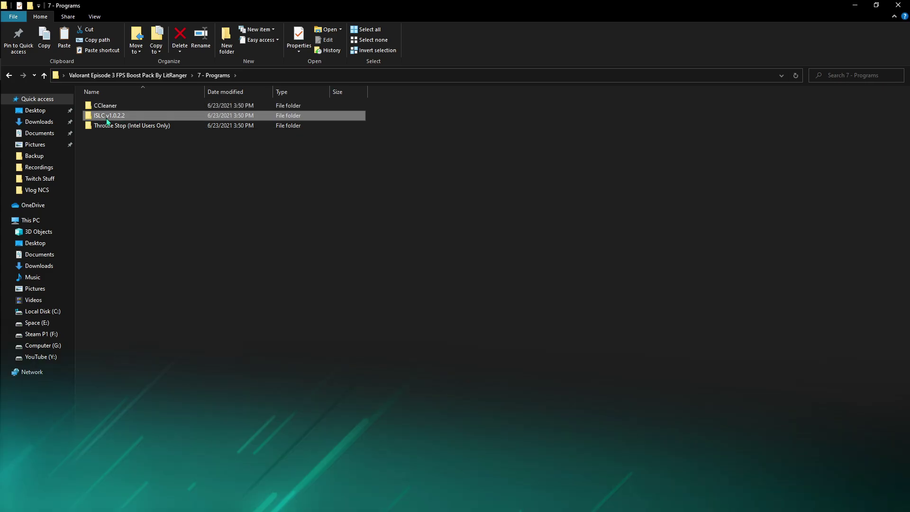
double_click(107, 117)
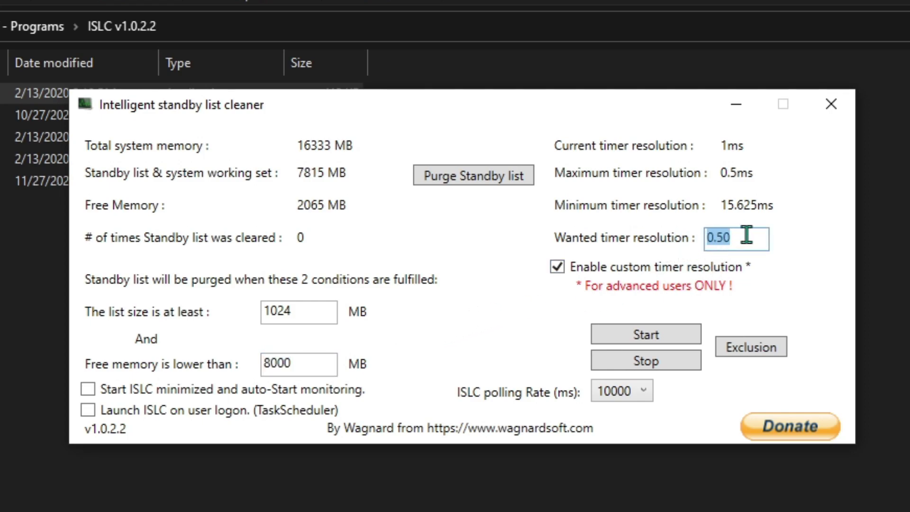
left_click(666, 334)
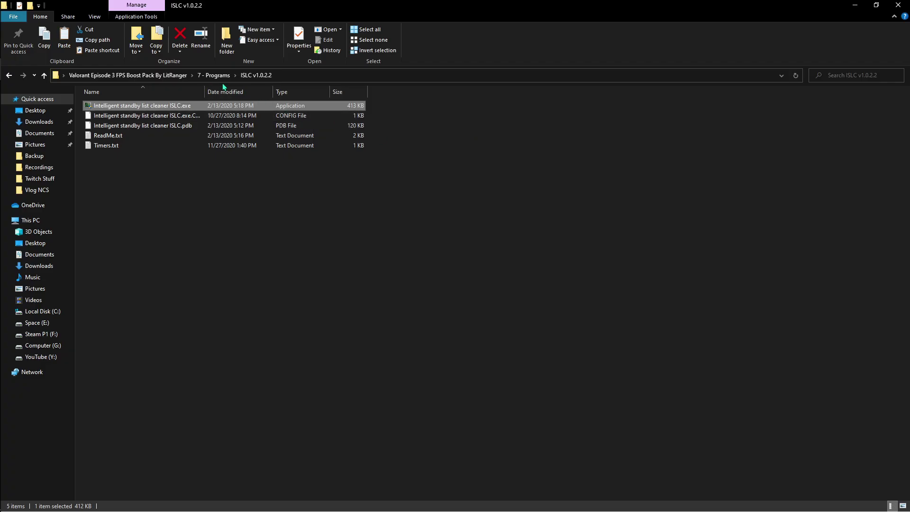
left_click(215, 75)
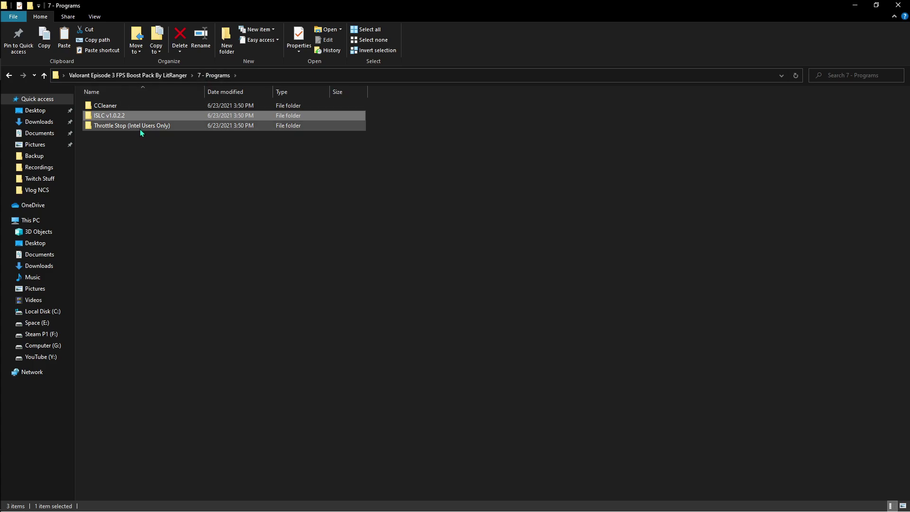
Look inside the Throttle Stop (Intel Users Only) folder, then go back to 7 - Programs.
double_click(115, 127)
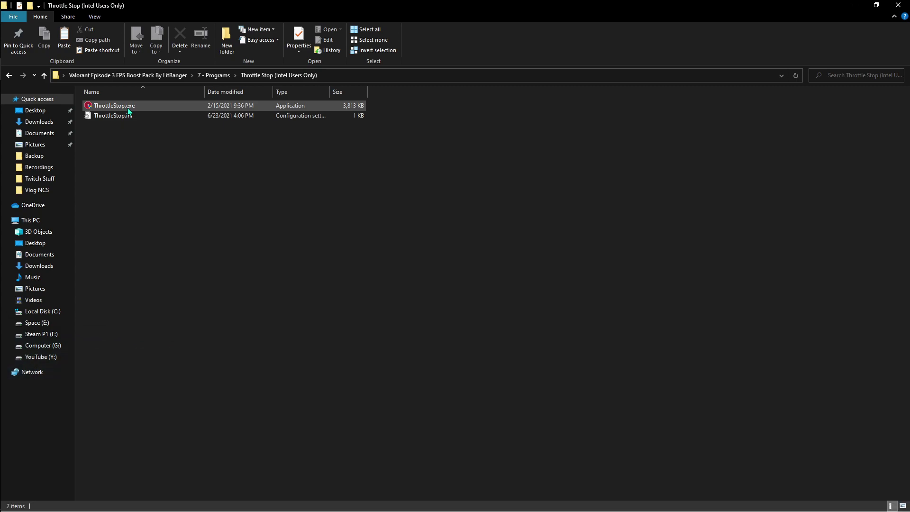
left_click(210, 76)
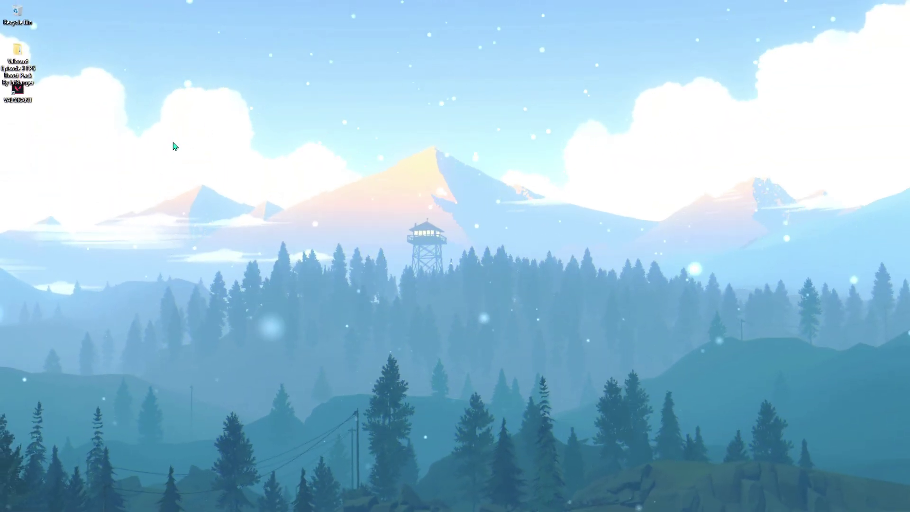
Launch NetLimiter 4 via 'net' search and find valorant-win64-shipping.exe in the activity list.
key("super")
type("net")
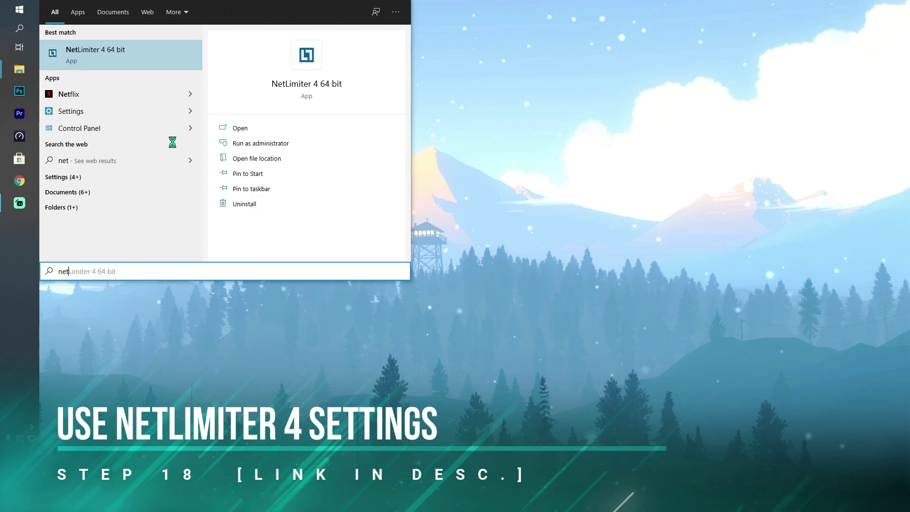
key("Return")
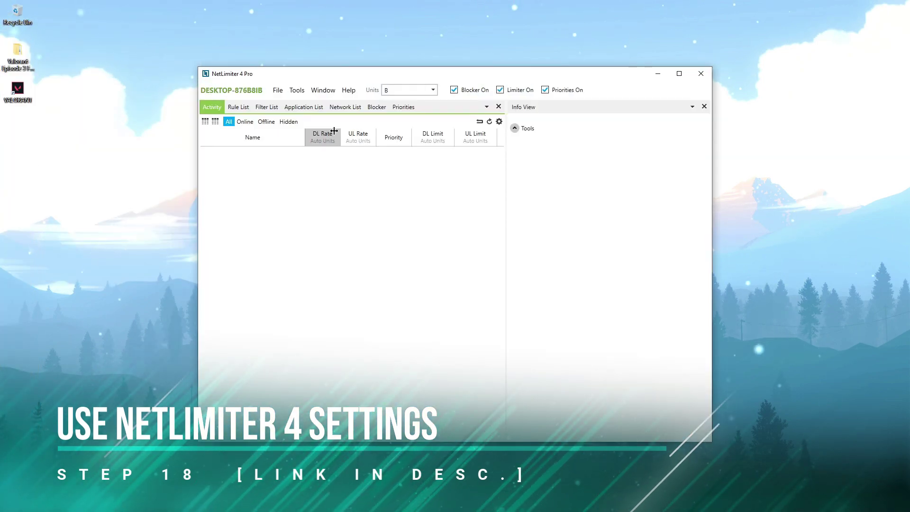
left_click(294, 199)
scroll(294, 211, "down", 5)
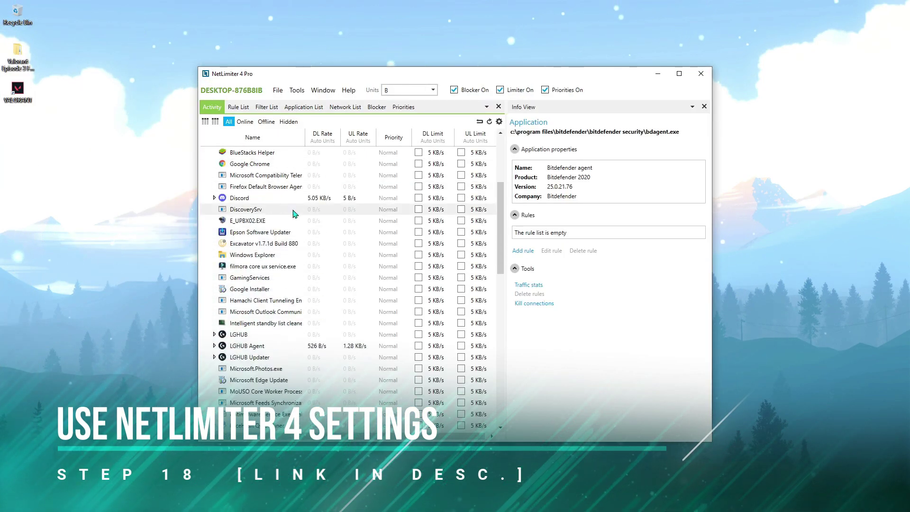
left_click(294, 214)
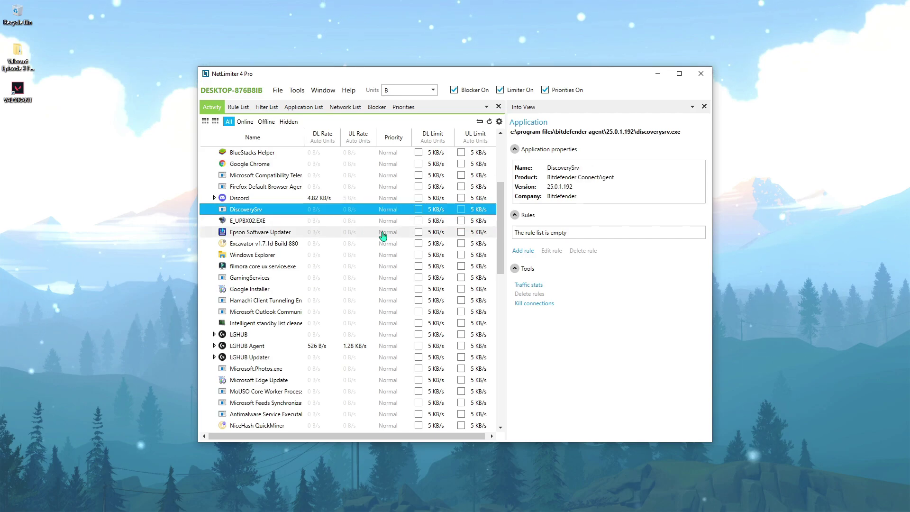
scroll(294, 214, "down", 10)
left_click(251, 323)
Save a High priority rule for valorant-win64-shipping.exe.
double_click(328, 336)
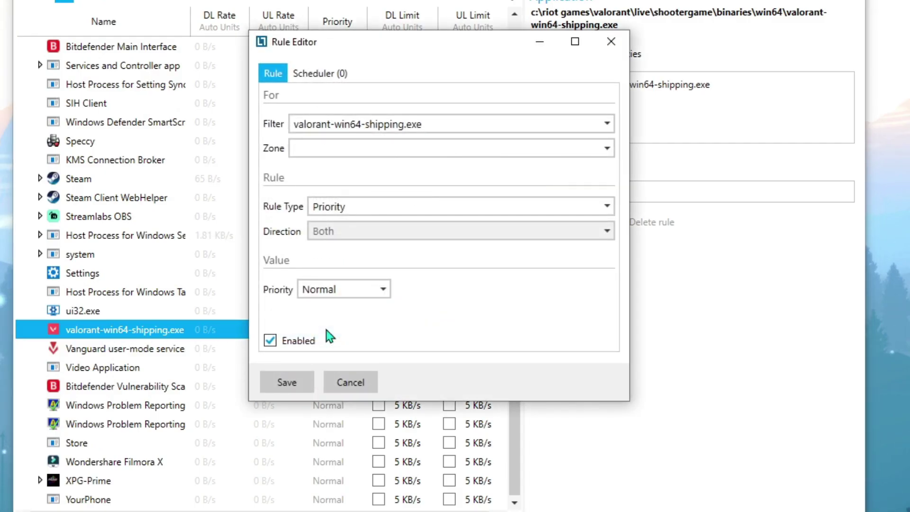
left_click(342, 294)
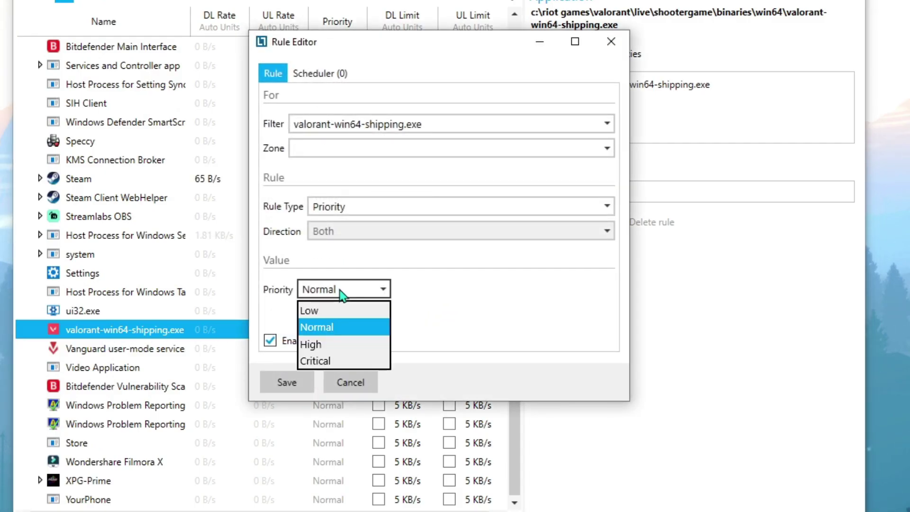
left_click(332, 343)
left_click(305, 388)
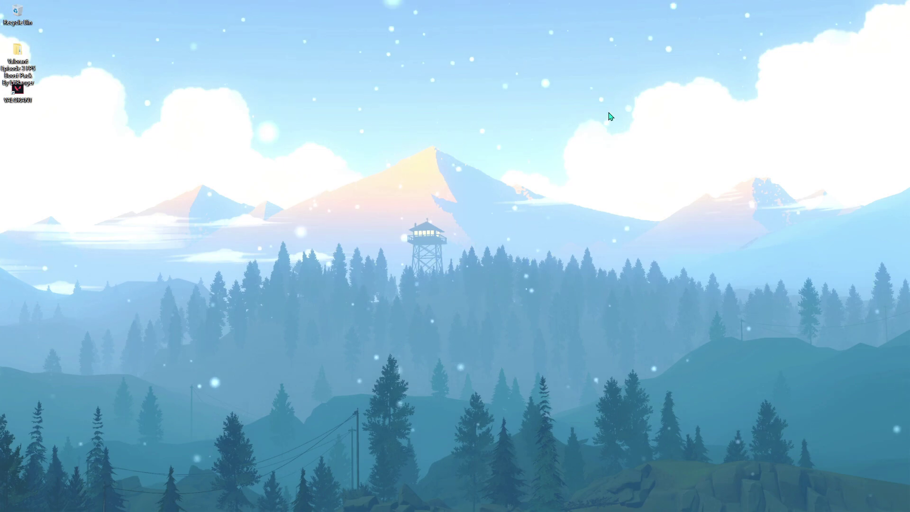
Launch Mem Reduct via 'mem' search and open Task Manager alongside it.
key("super")
type("mem")
key("Return")
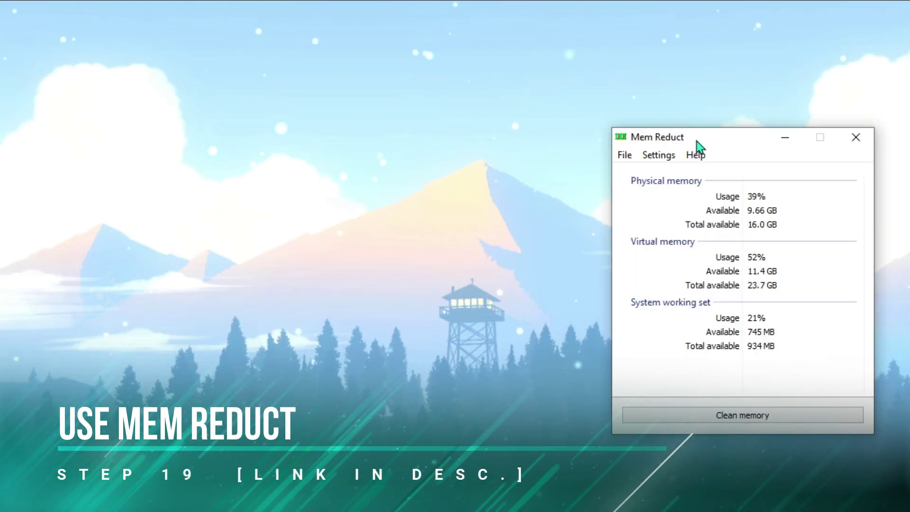
key("ctrl+shift+Escape")
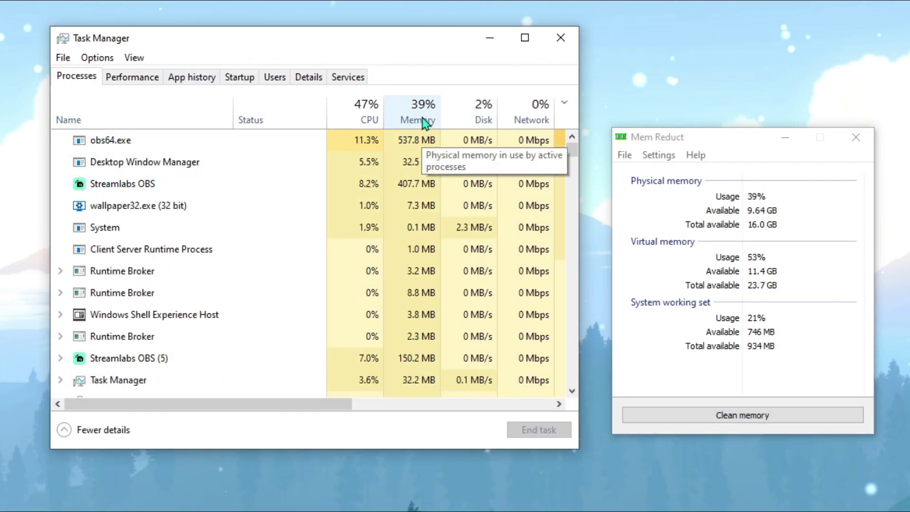
Clean memory in Mem Reduct, dropping usage from 39% to 18%, then close both windows.
left_click(689, 417)
left_click(690, 418)
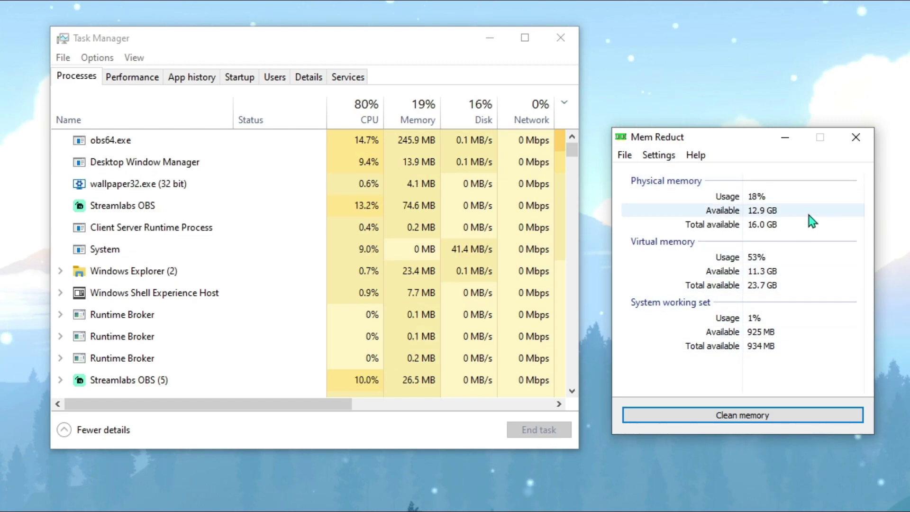
left_click(856, 137)
left_click(579, 38)
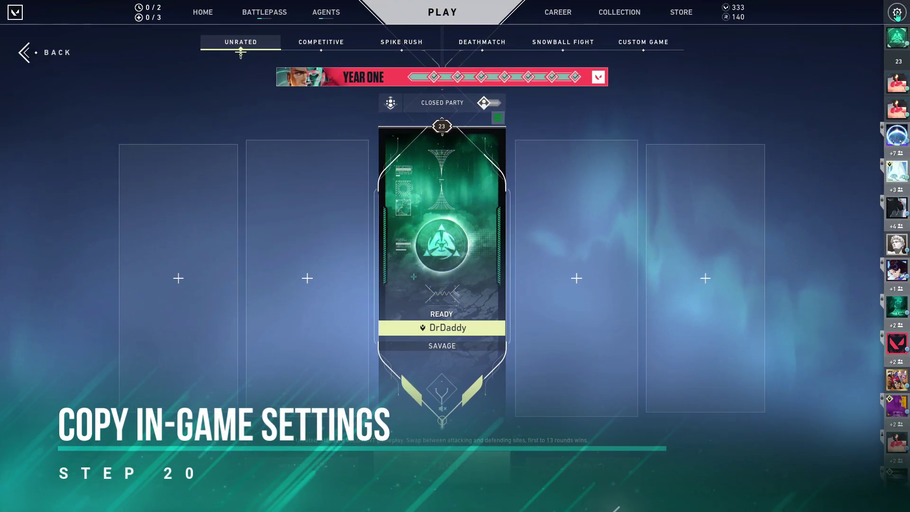
In Valorant's Video settings, keep 1920x1080 75Hz resolution and Windowed Fullscreen mode.
left_click(897, 13)
left_click(488, 200)
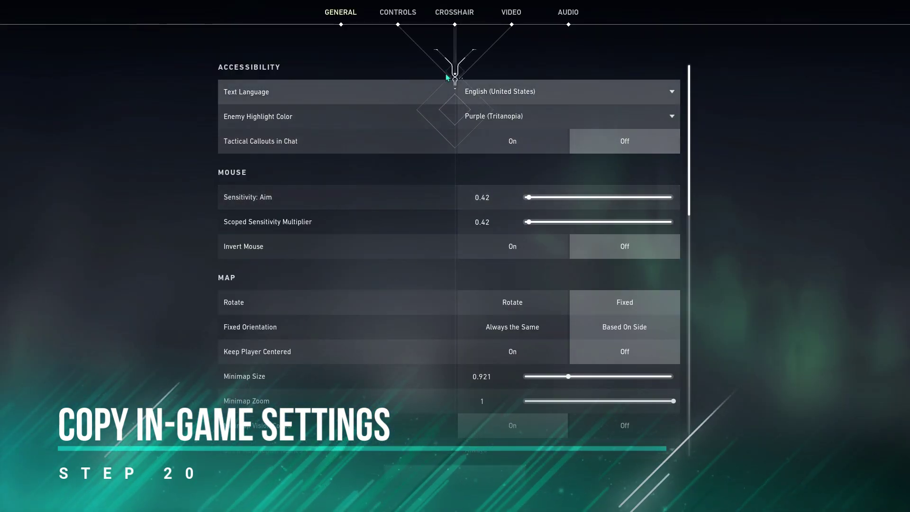
left_click(512, 12)
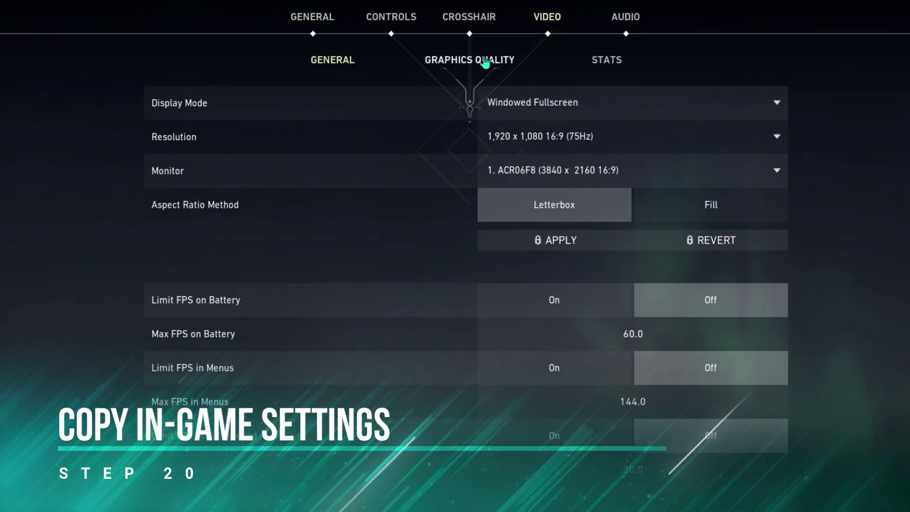
left_click(550, 140)
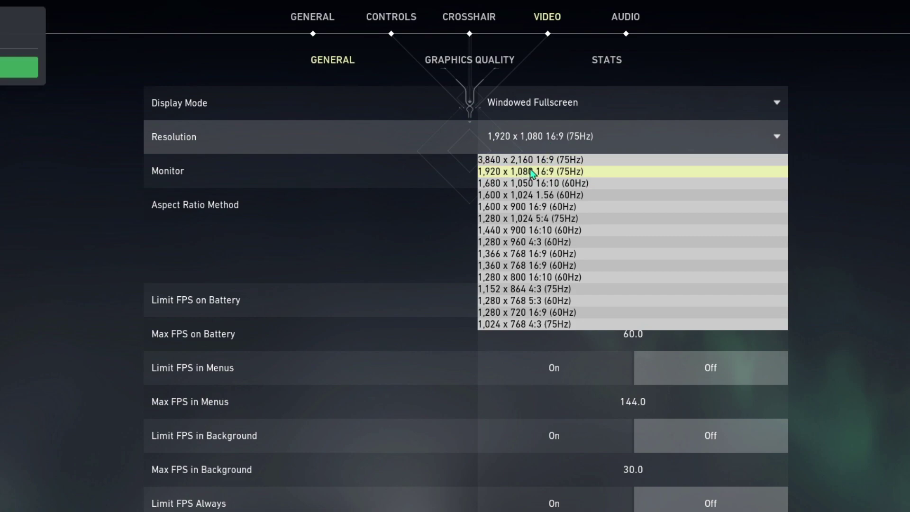
left_click(569, 178)
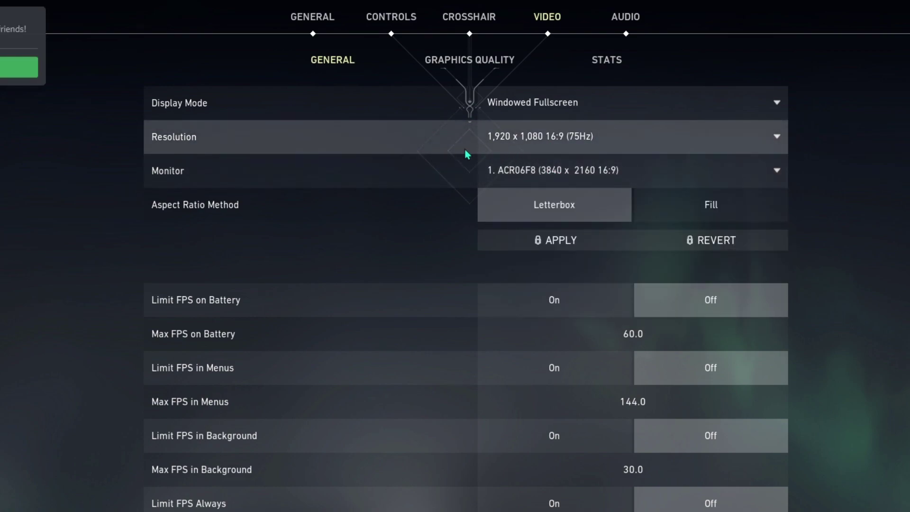
left_click(572, 110)
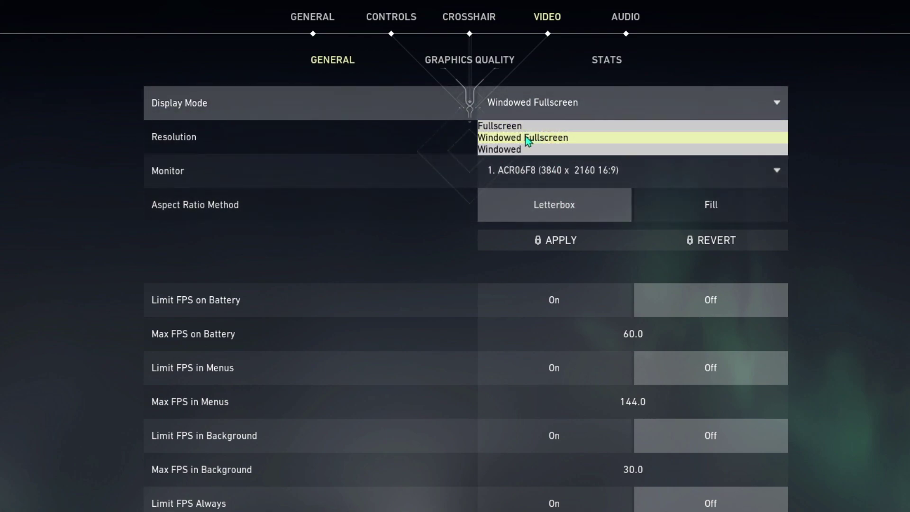
left_click(569, 108)
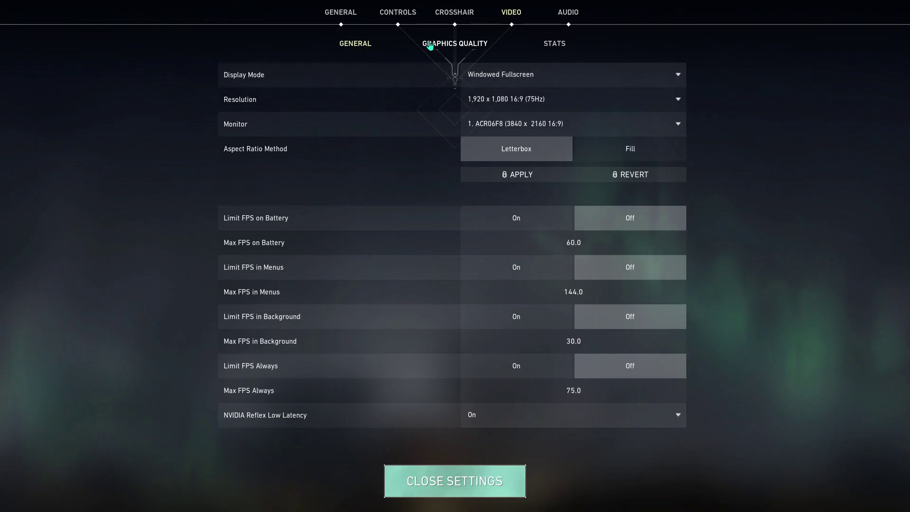
Set Anti-Aliasing to None, Anisotropic Filtering to 1x, Improve Clarity Off, and close settings.
left_click(435, 63)
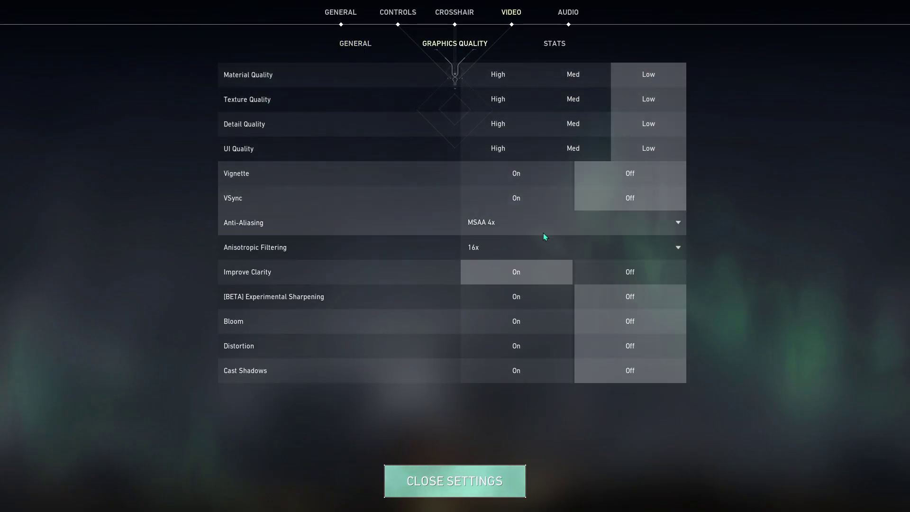
left_click(536, 238)
left_click(535, 232)
left_click(496, 240)
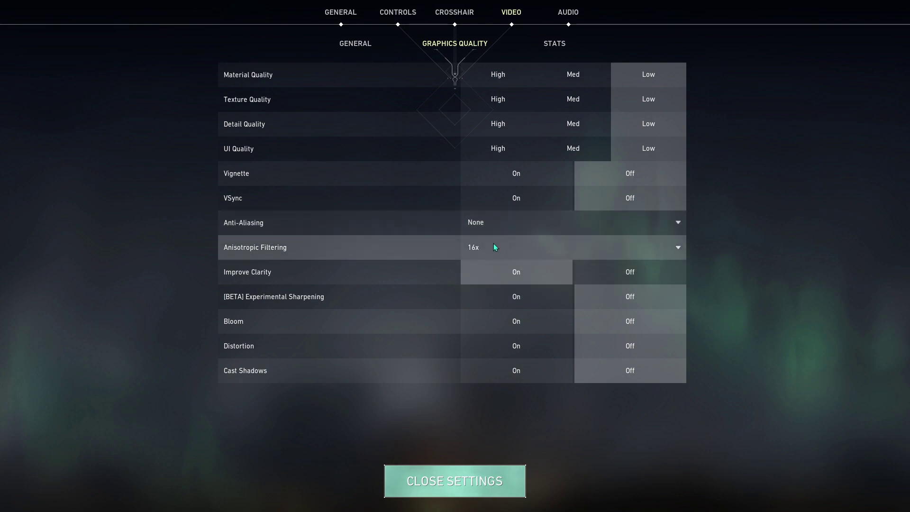
left_click(494, 247)
left_click(479, 264)
left_click(585, 269)
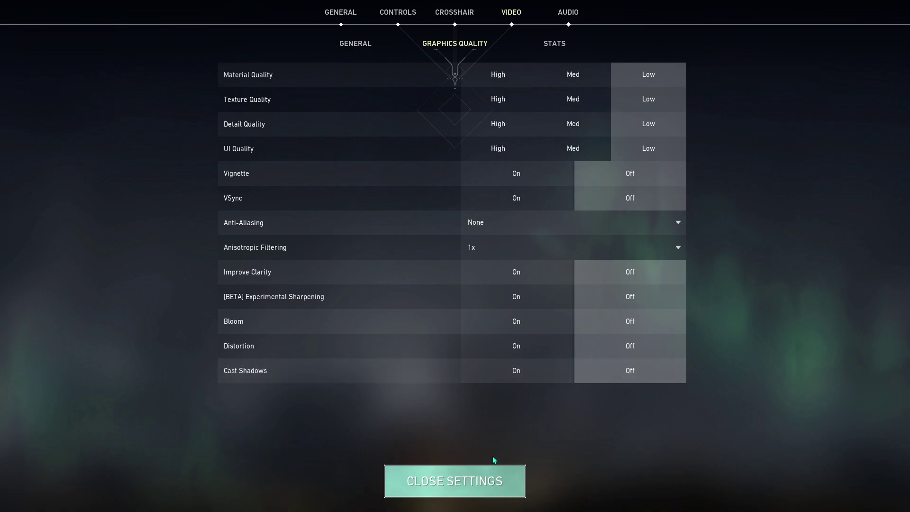
left_click(484, 472)
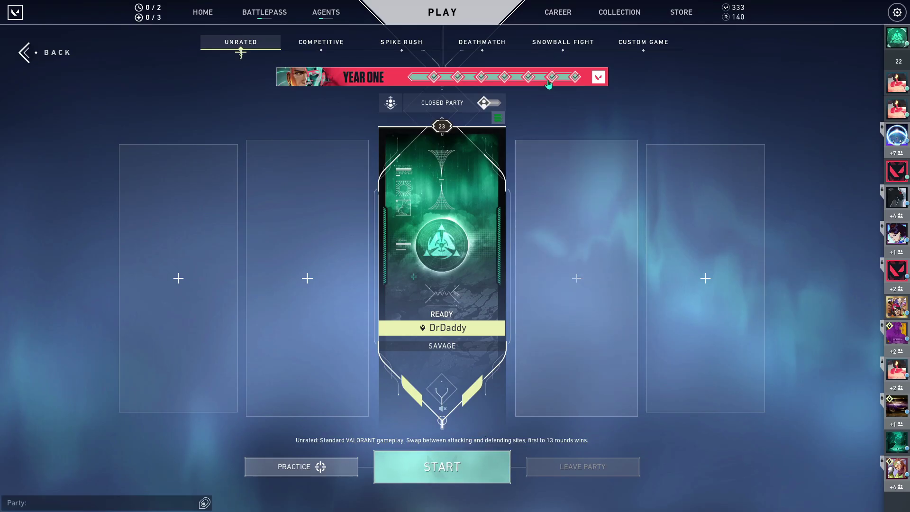